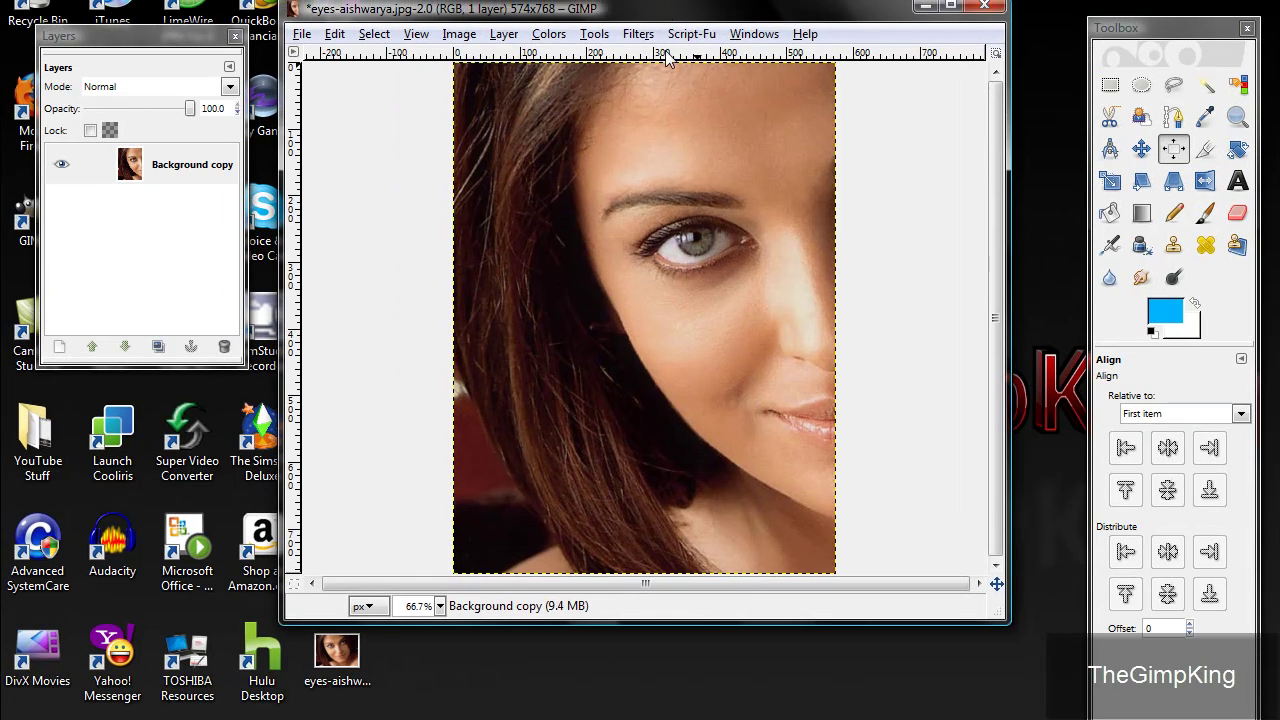
Rearrange the image and toolbox windows on the desktop
drag(668, 8, 741, 508)
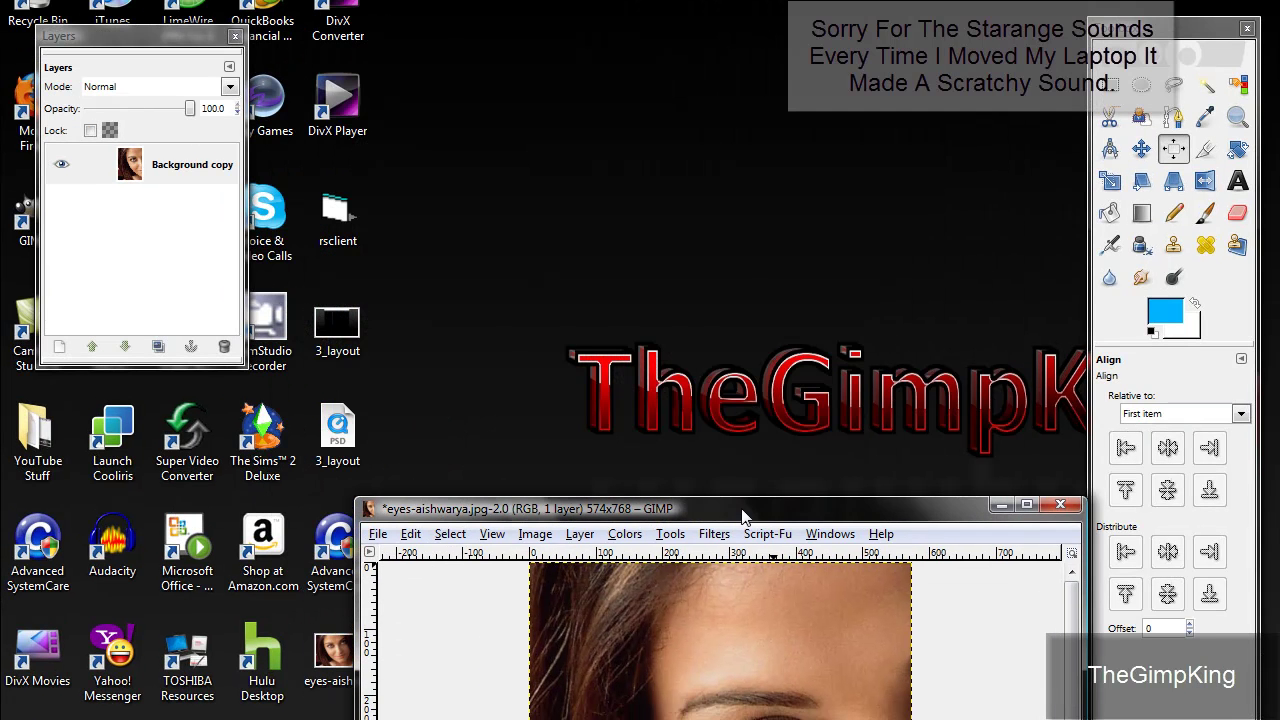
drag(1183, 33, 1195, 5)
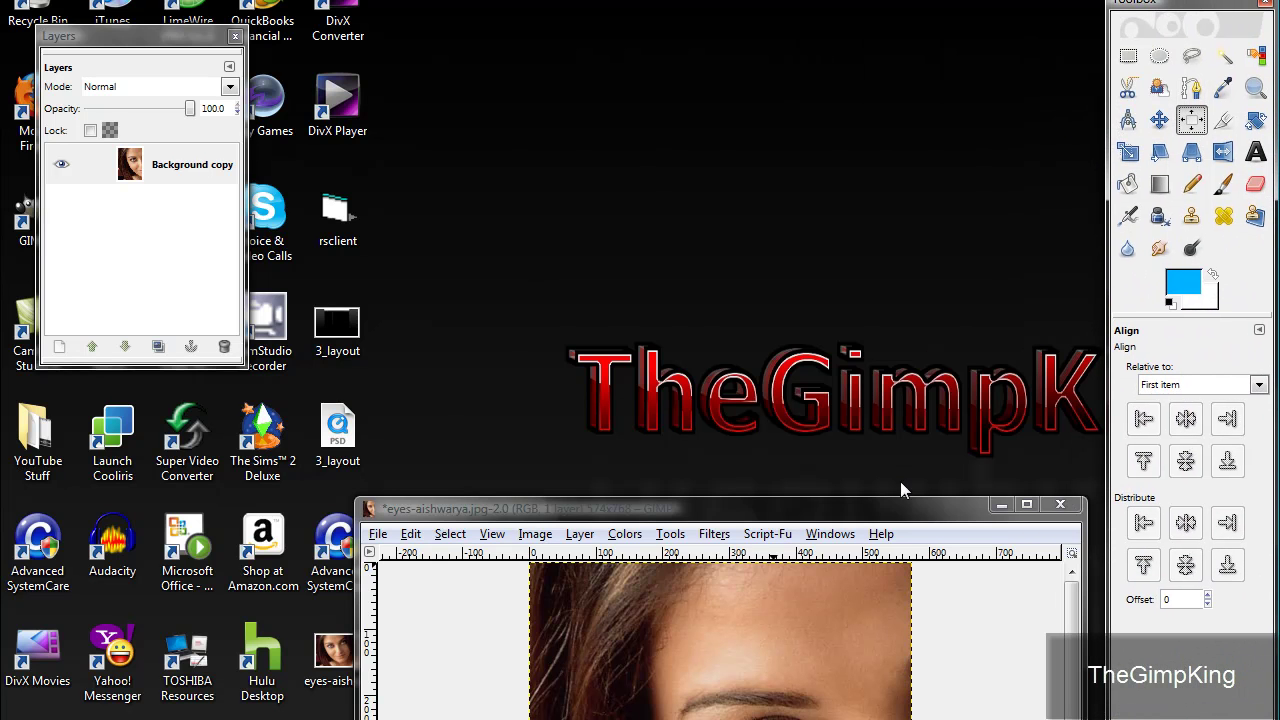
drag(893, 519, 883, 40)
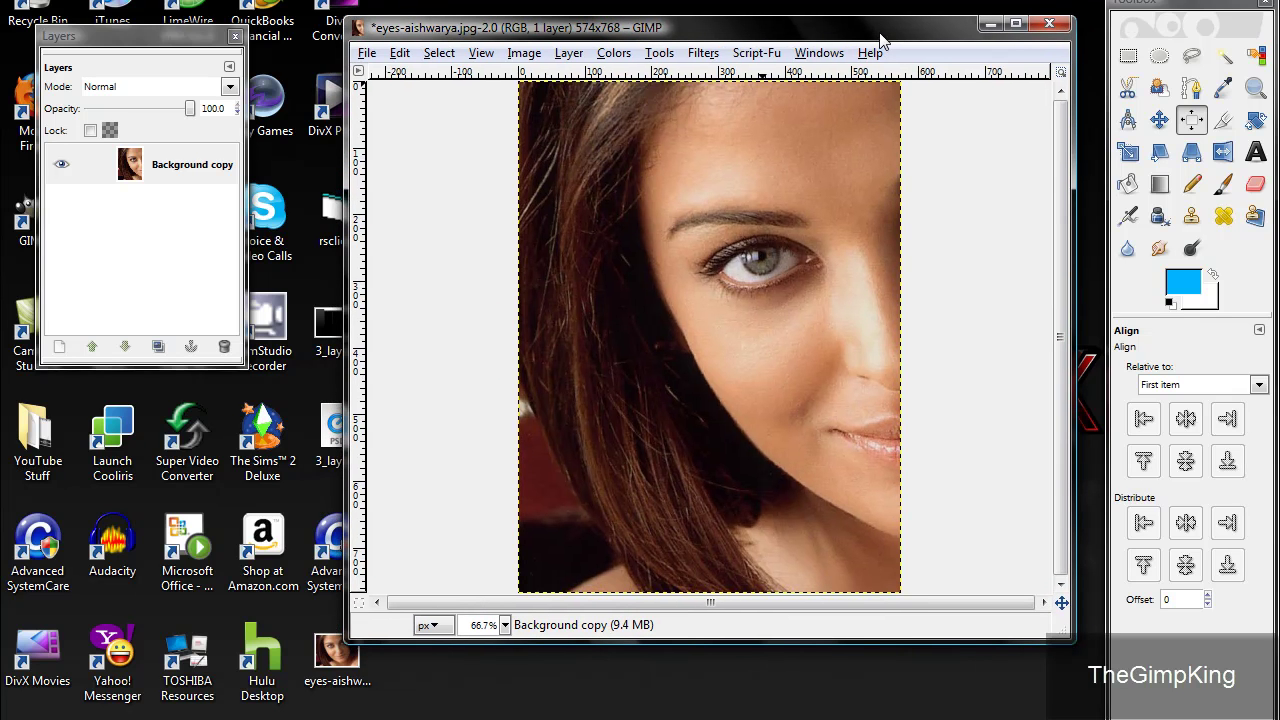
drag(880, 40, 866, 17)
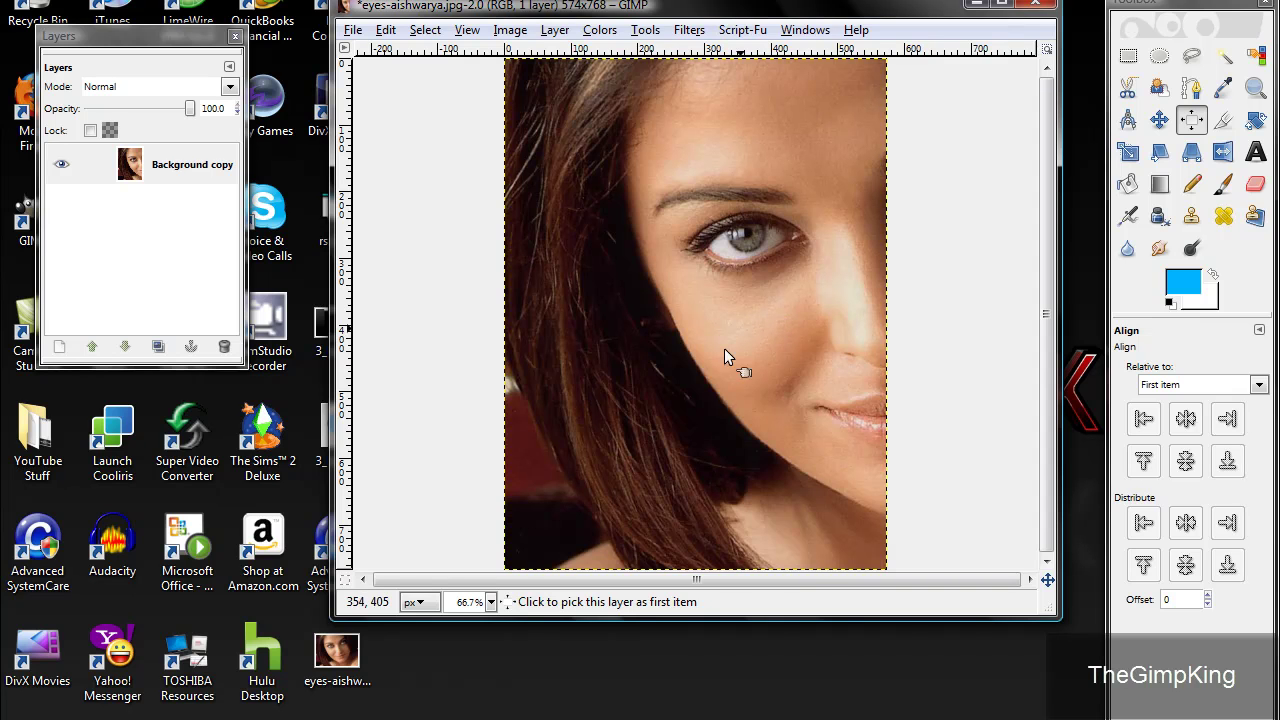
Zoom the portrait to 200% and scroll so the eye is centered
click(491, 602)
click(477, 458)
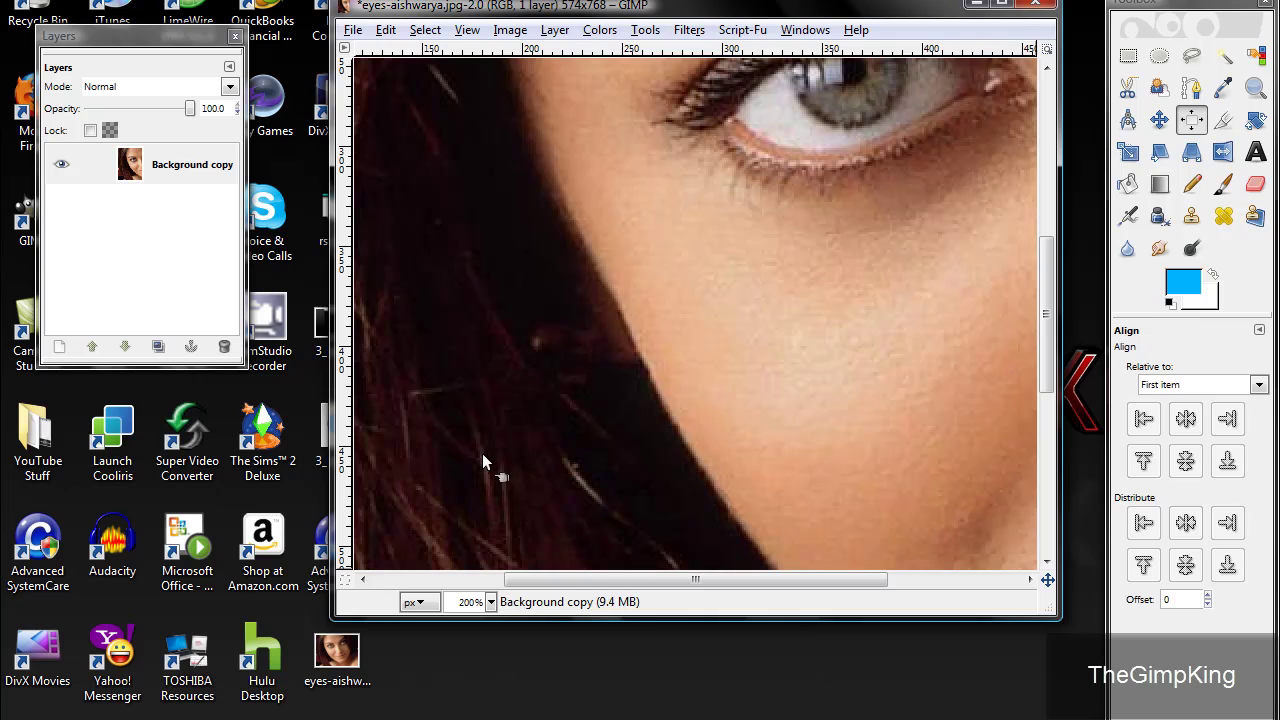
drag(1044, 318, 1041, 267)
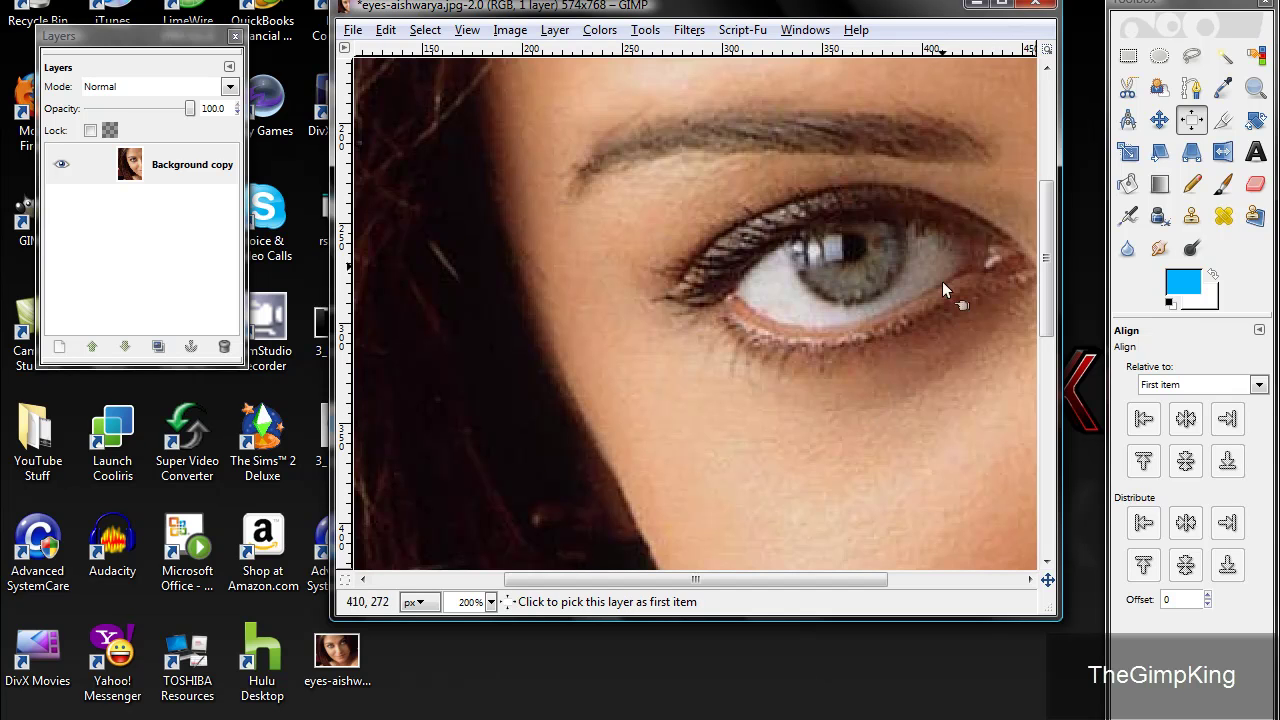
drag(761, 575, 840, 574)
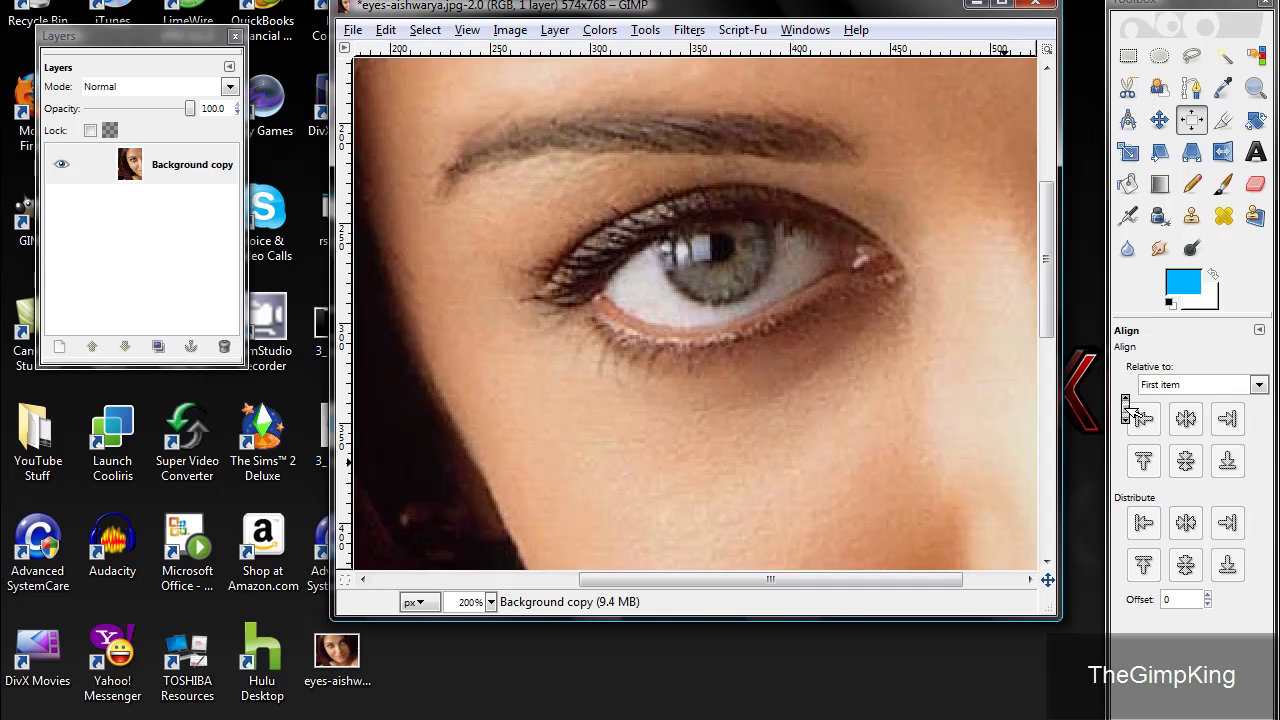
With the Paths tool, anchor points from the iris top down its right side and bottom
click(1190, 90)
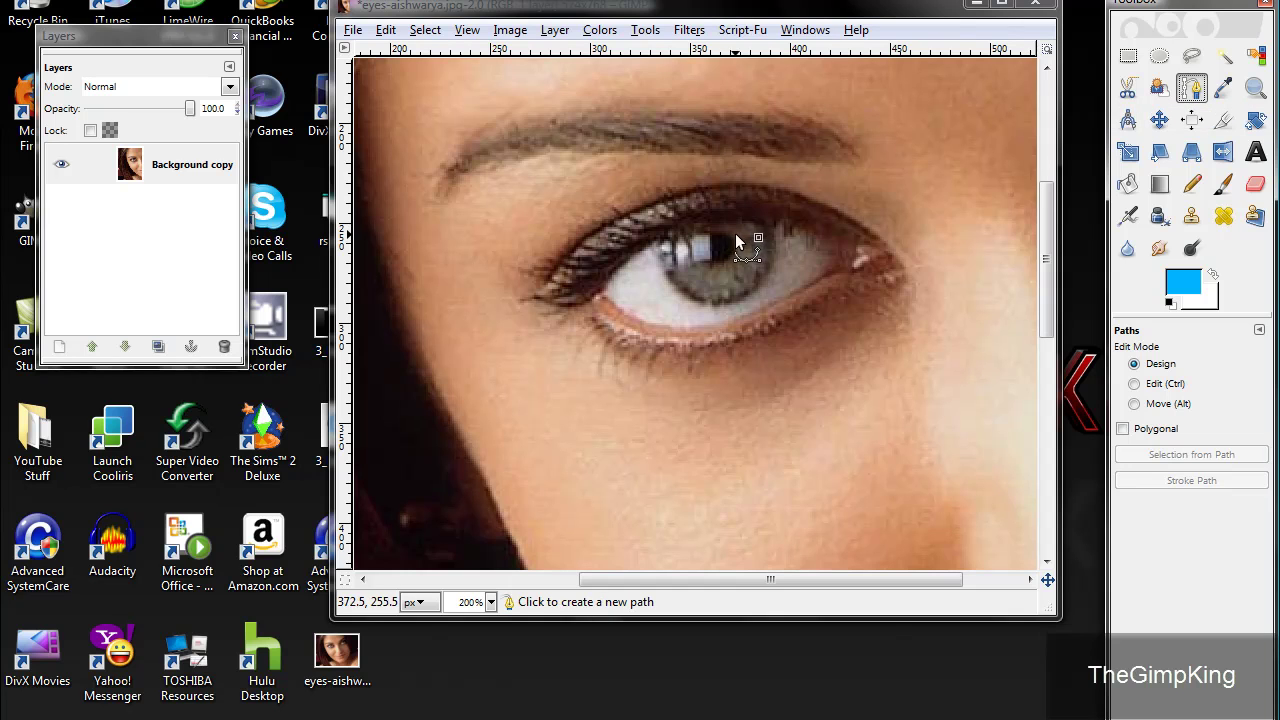
click(760, 218)
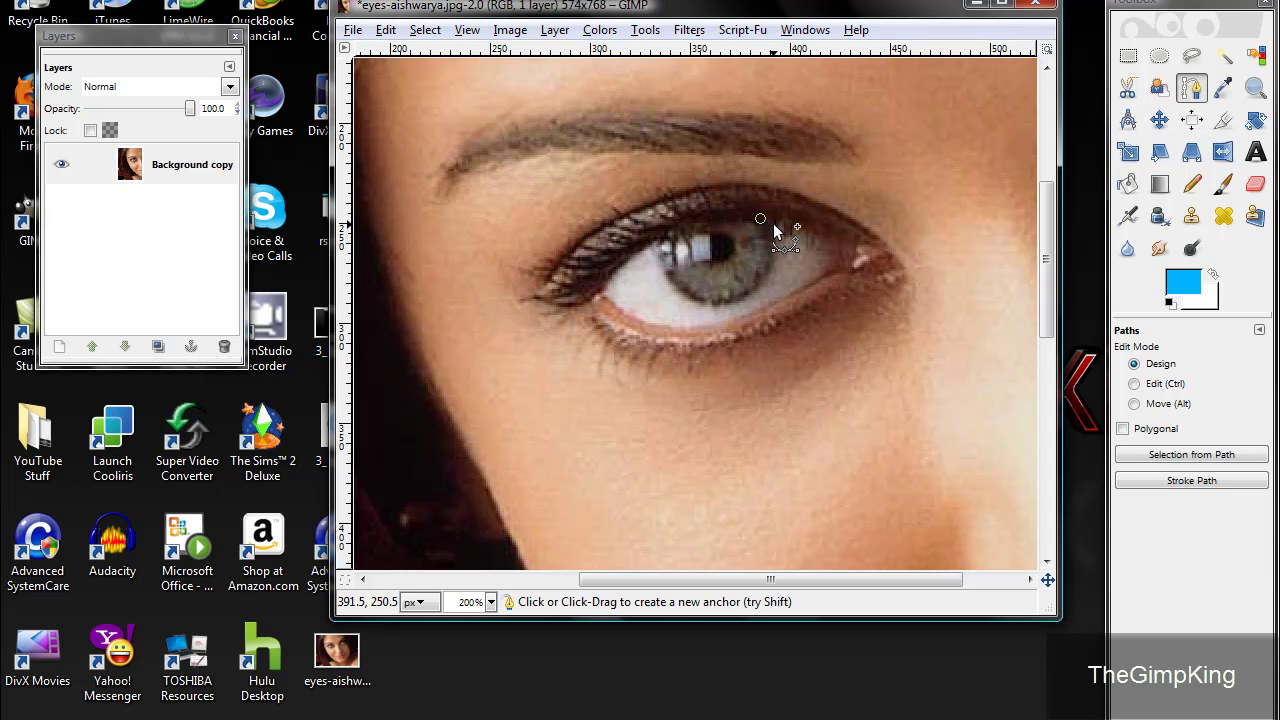
click(771, 233)
click(772, 250)
click(764, 271)
click(745, 296)
click(710, 302)
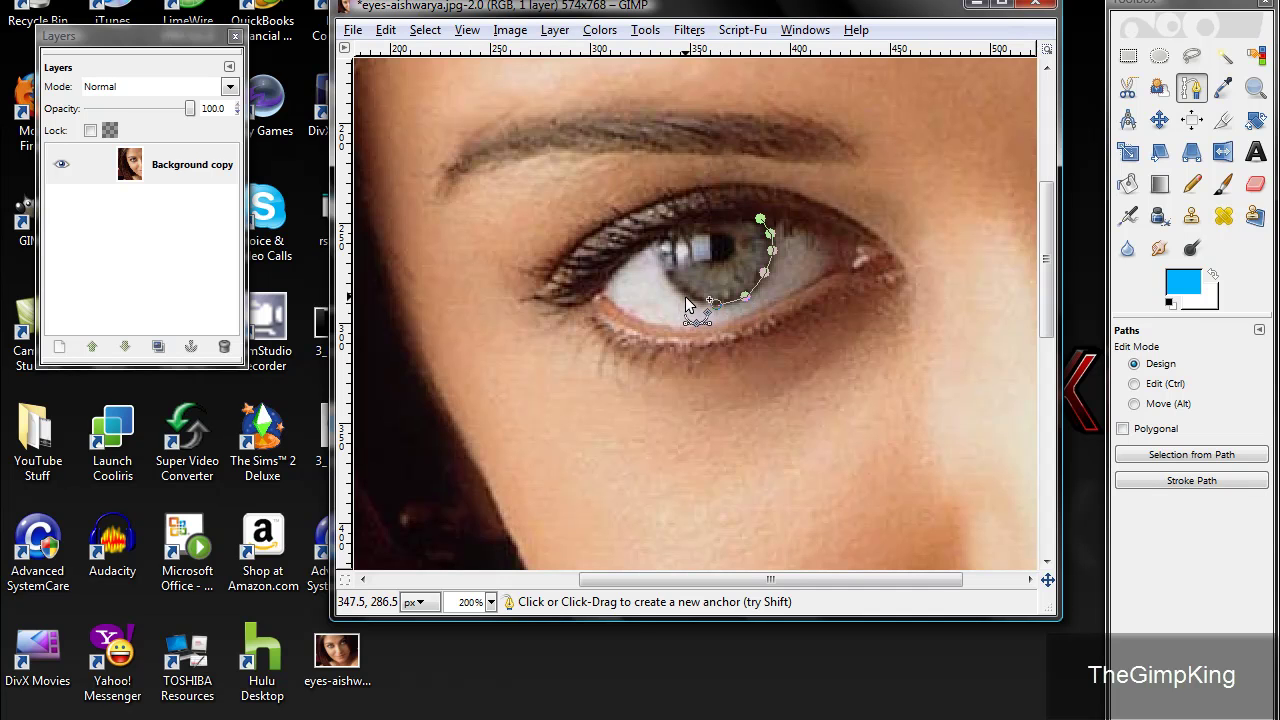
click(683, 296)
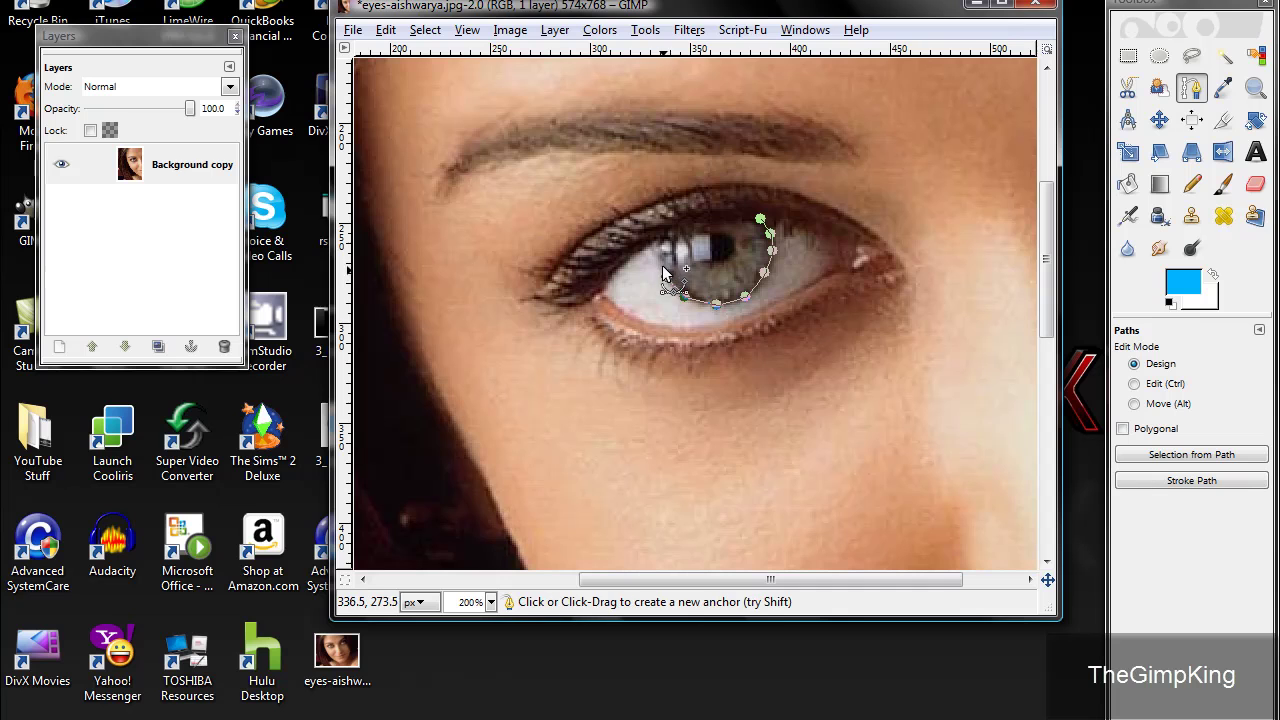
Continue anchors up the iris's left side and across the top, closing the path
click(666, 276)
click(656, 254)
click(653, 239)
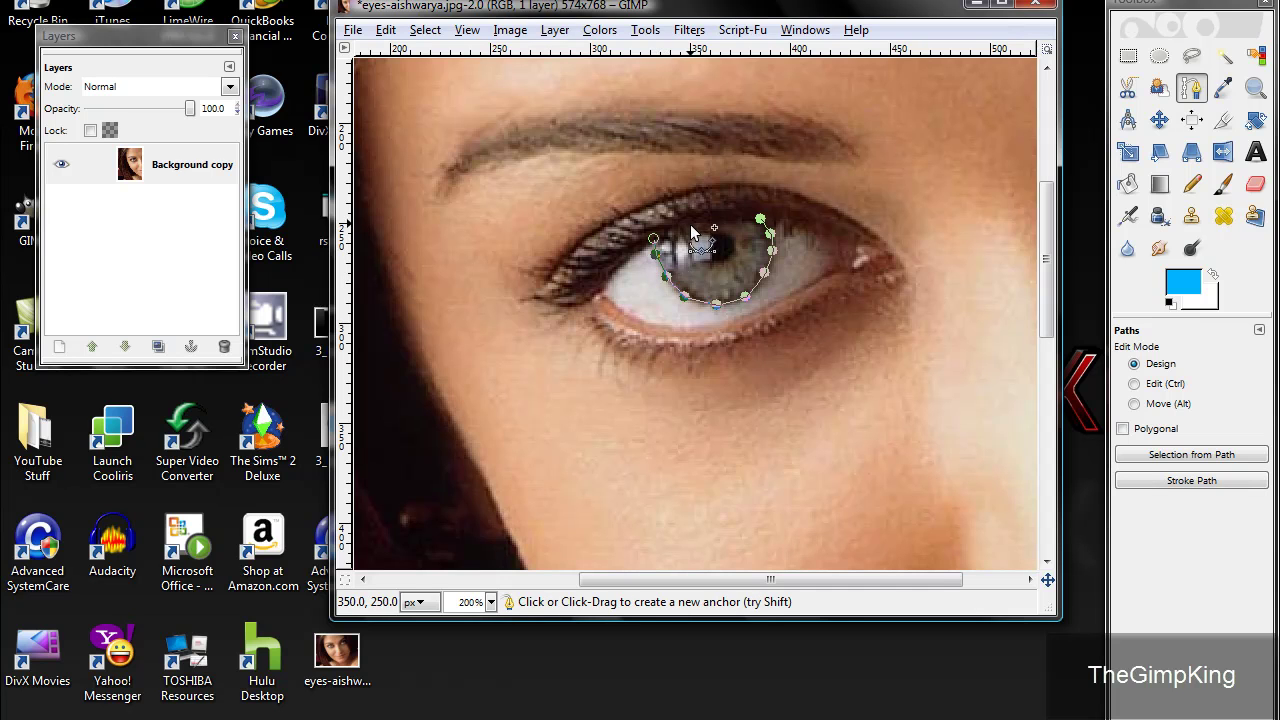
click(686, 226)
click(710, 221)
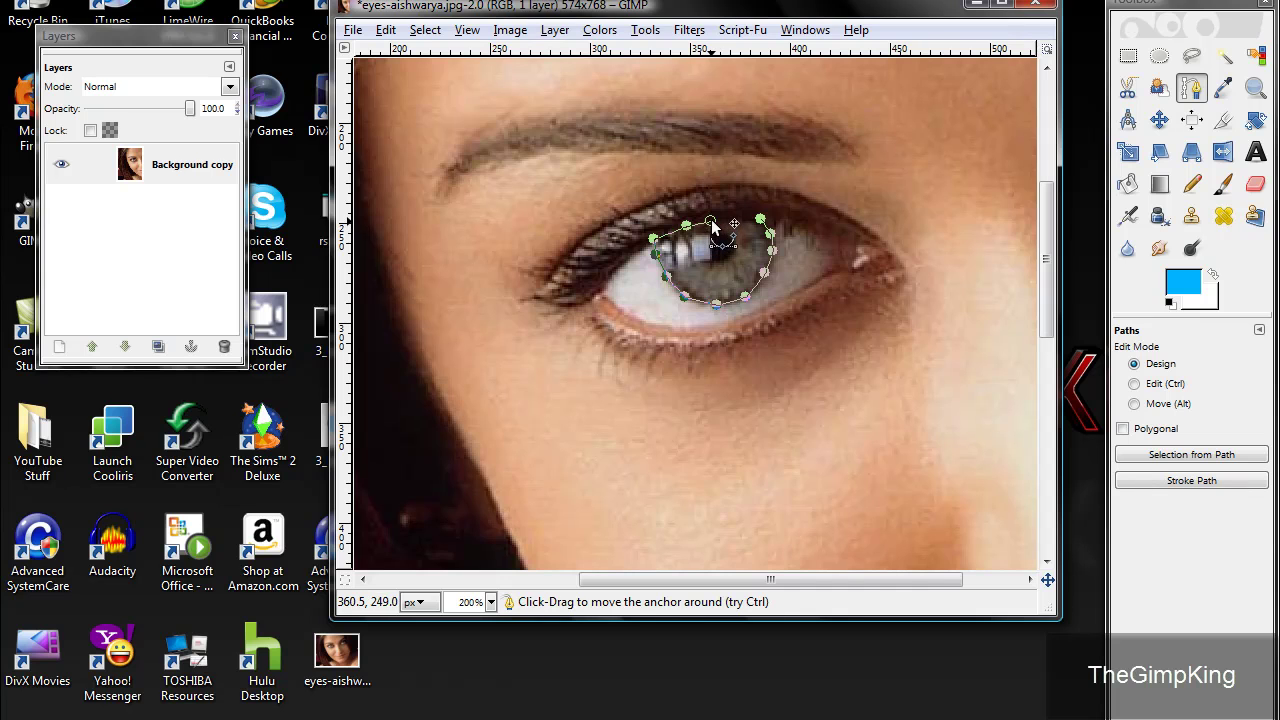
click(736, 217)
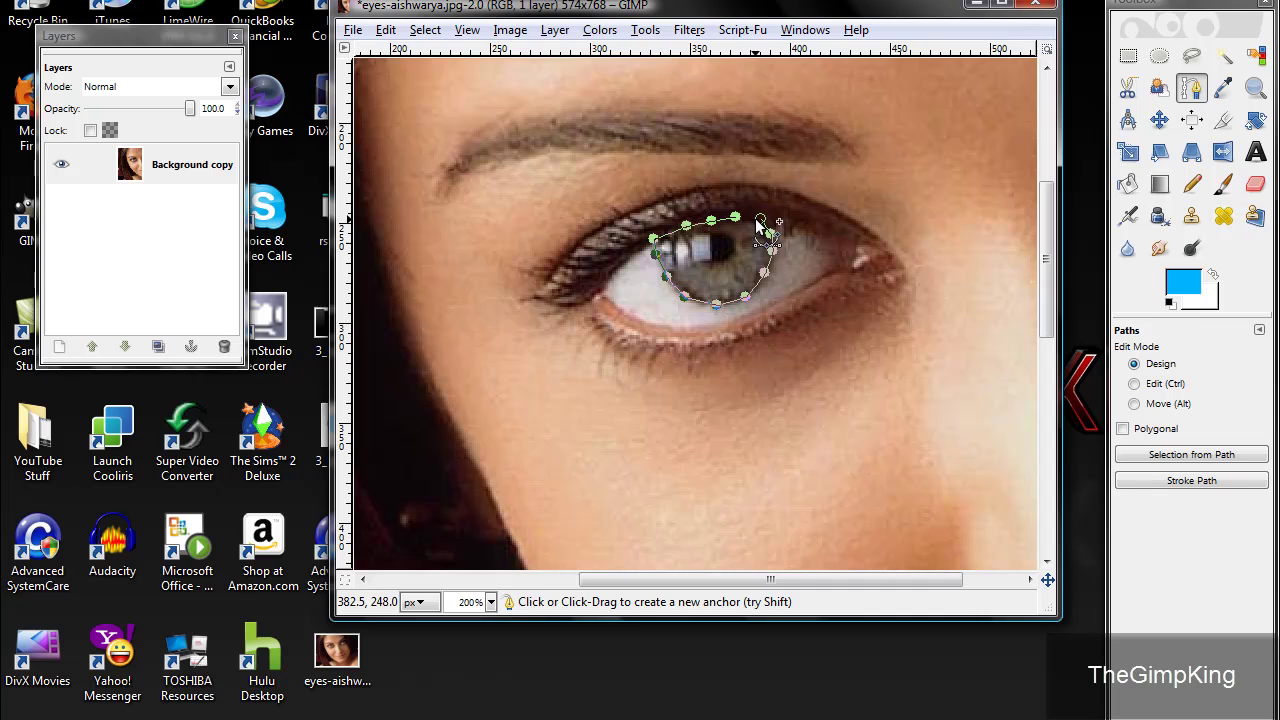
click(752, 218)
Shift-click inside the iris to start a second path component and curve it slightly
key(shift)
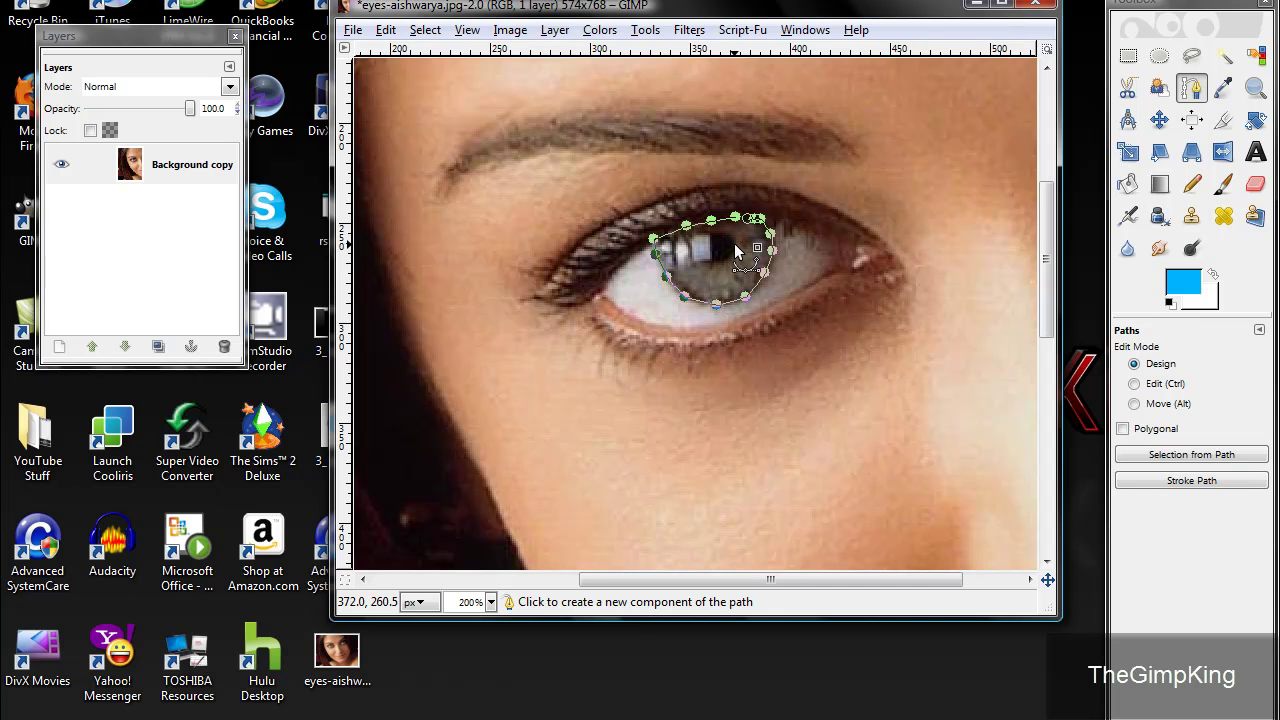
shift+click(734, 243)
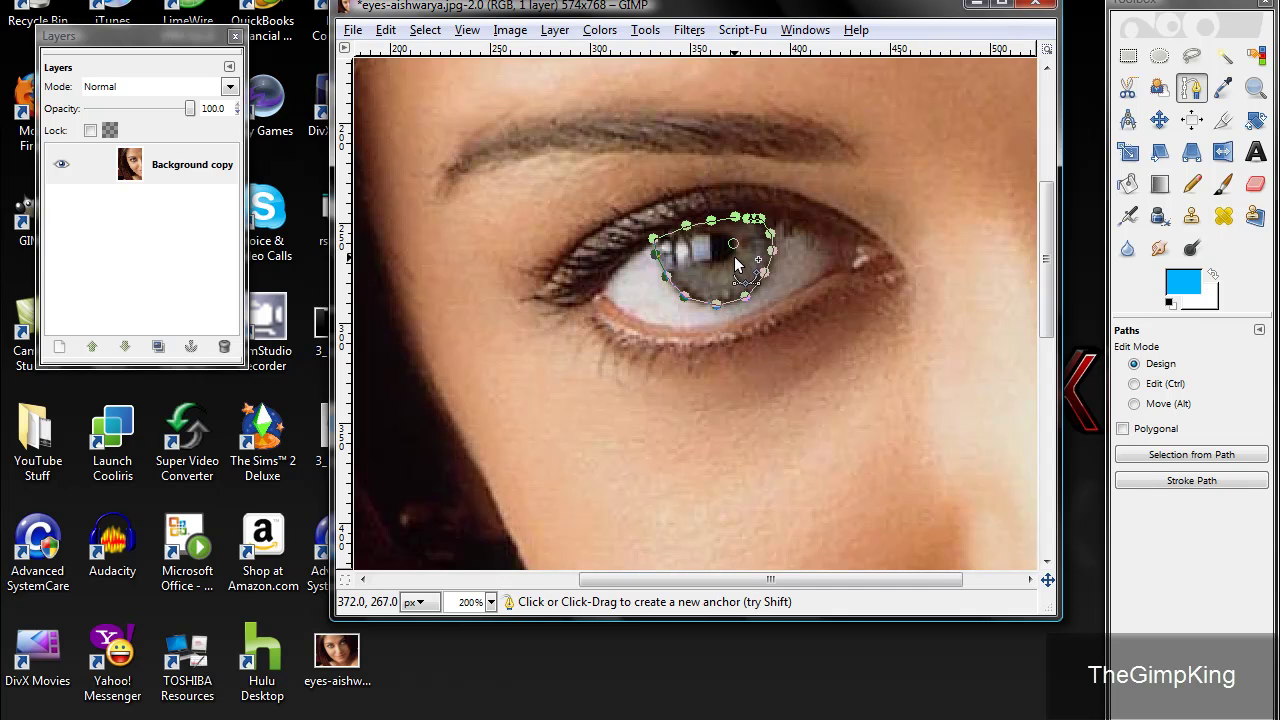
mouse_move(733, 244)
mouse_down()
mouse_move(699, 263)
mouse_move(693, 246)
mouse_move(728, 245)
mouse_up()
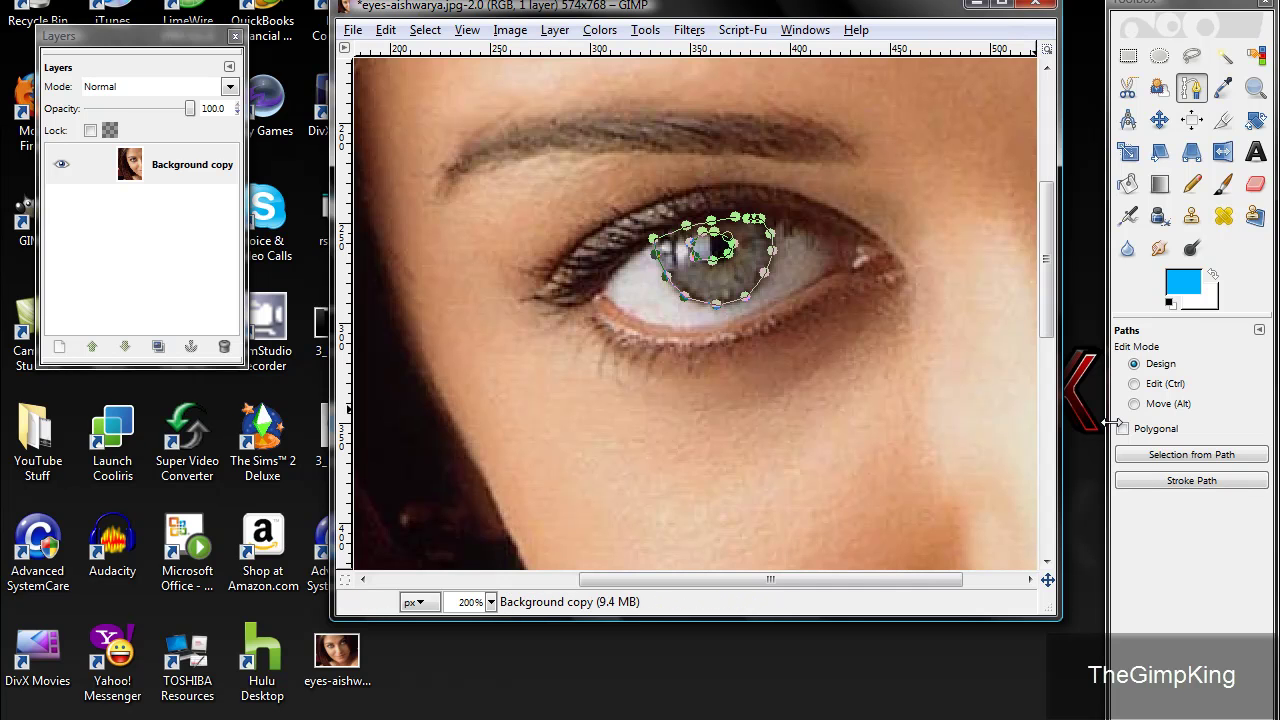
Turn the iris path into a selection, duplicate Background copy, and make Background copy#1 active
click(1150, 458)
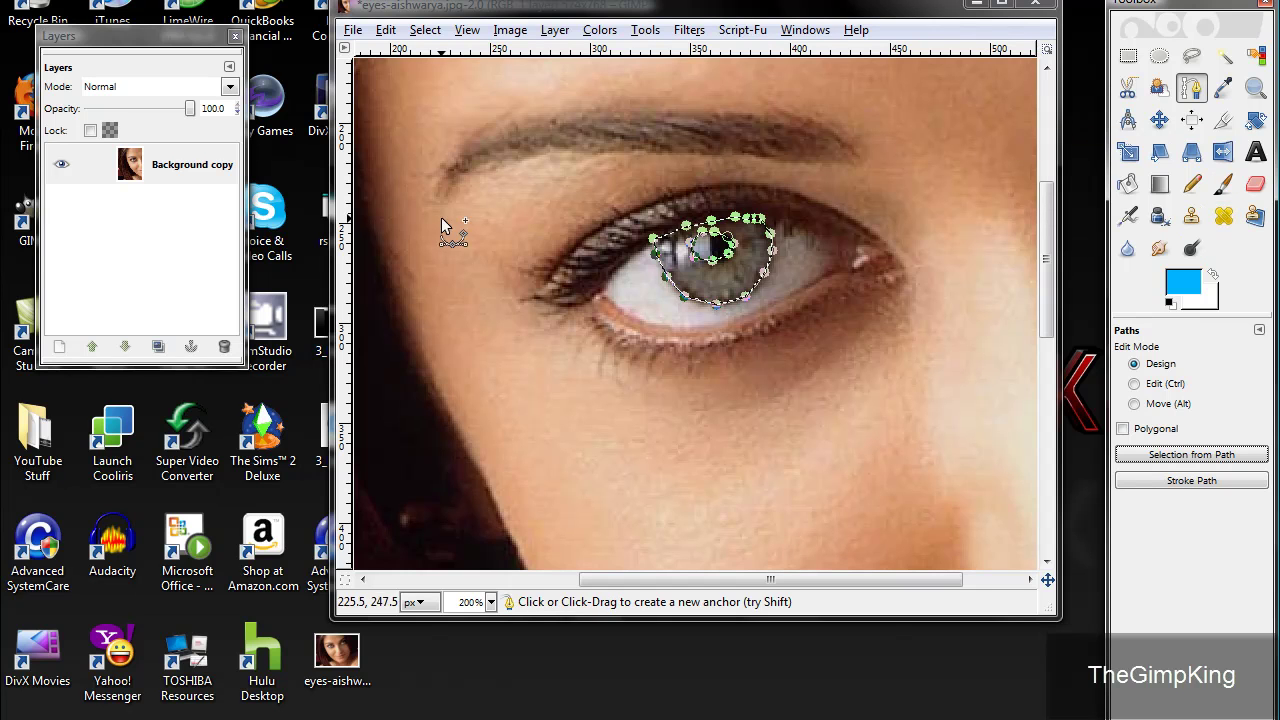
click(157, 345)
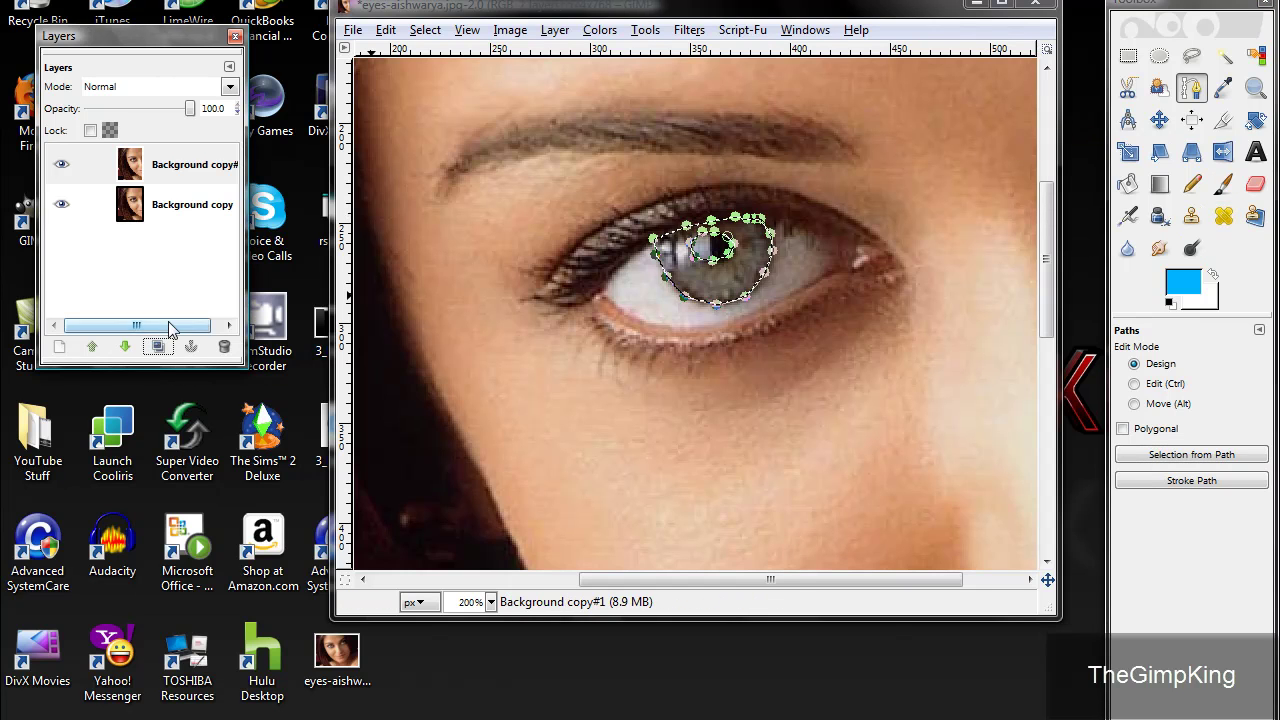
click(137, 207)
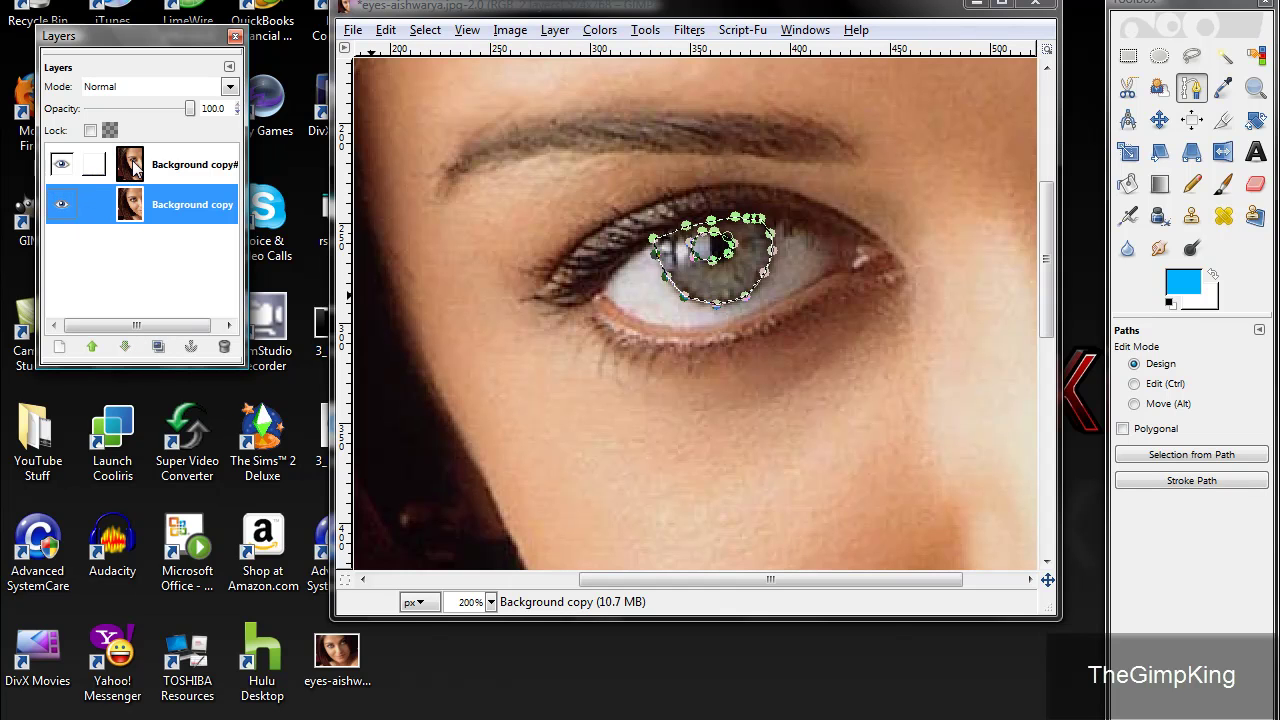
click(137, 168)
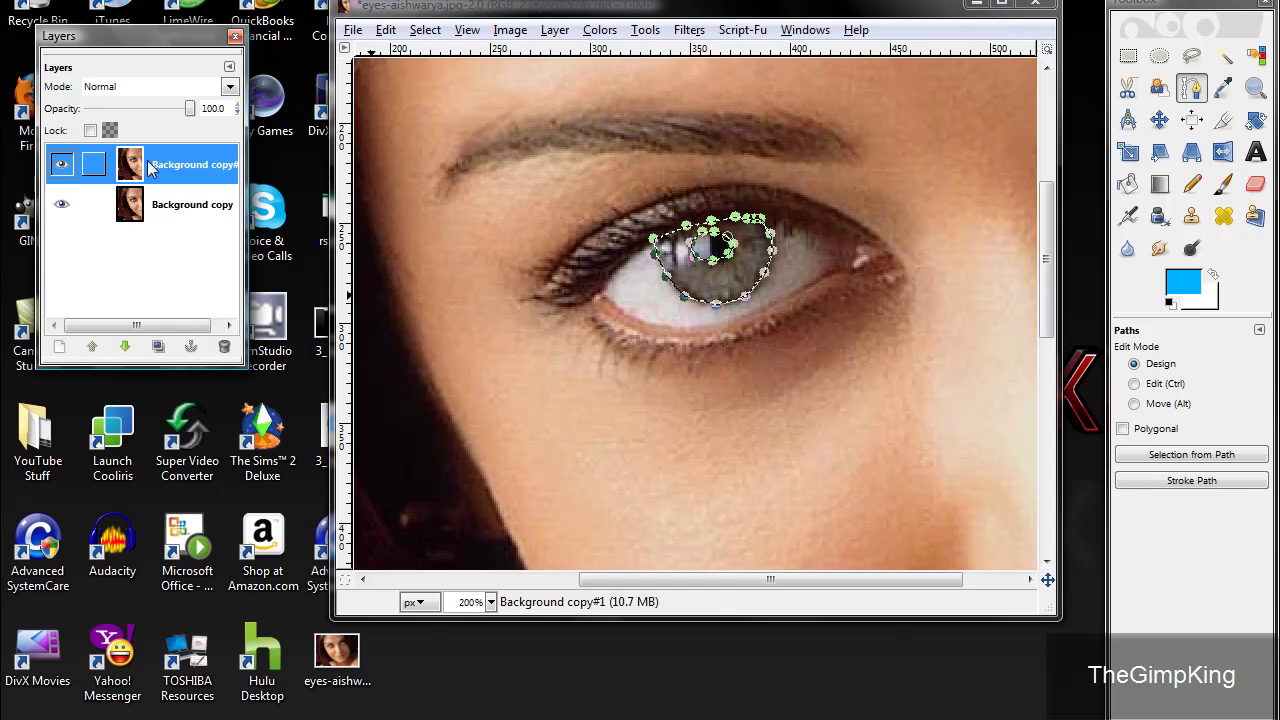
Set the Paintbrush to Color mode with the Circle Fuzzy (19) brush and open the foreground colour
click(1224, 186)
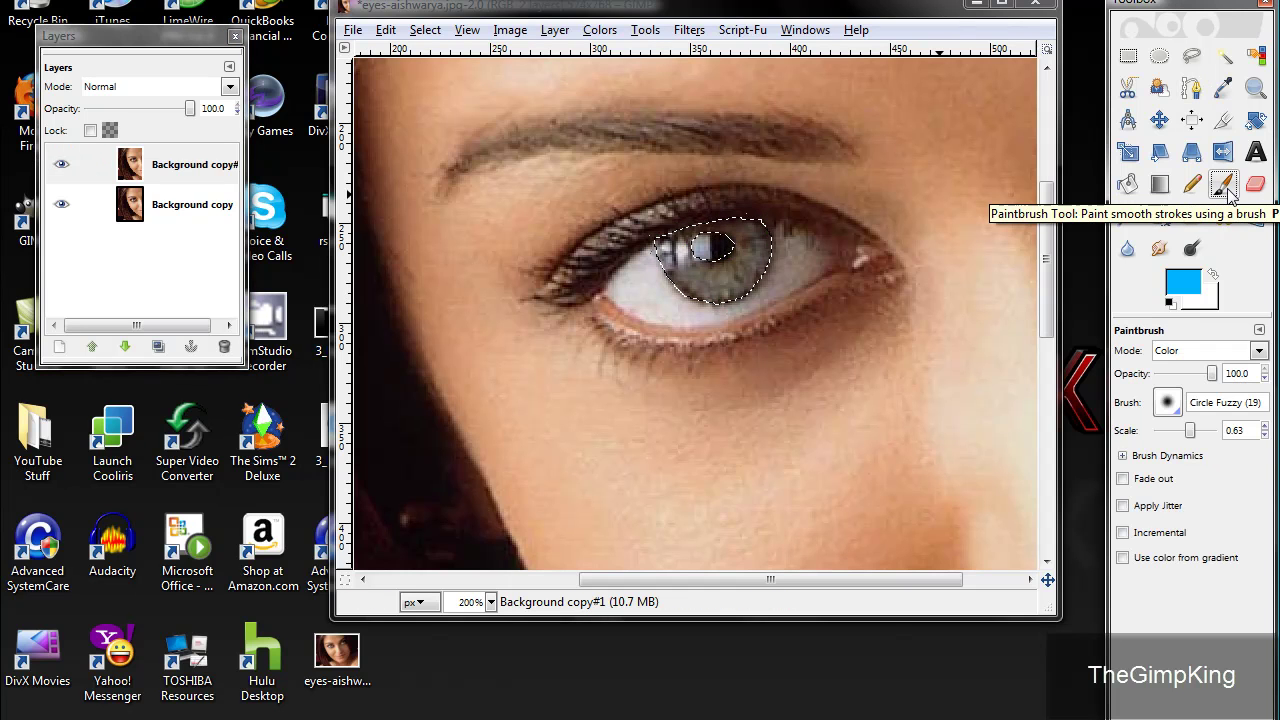
click(1259, 351)
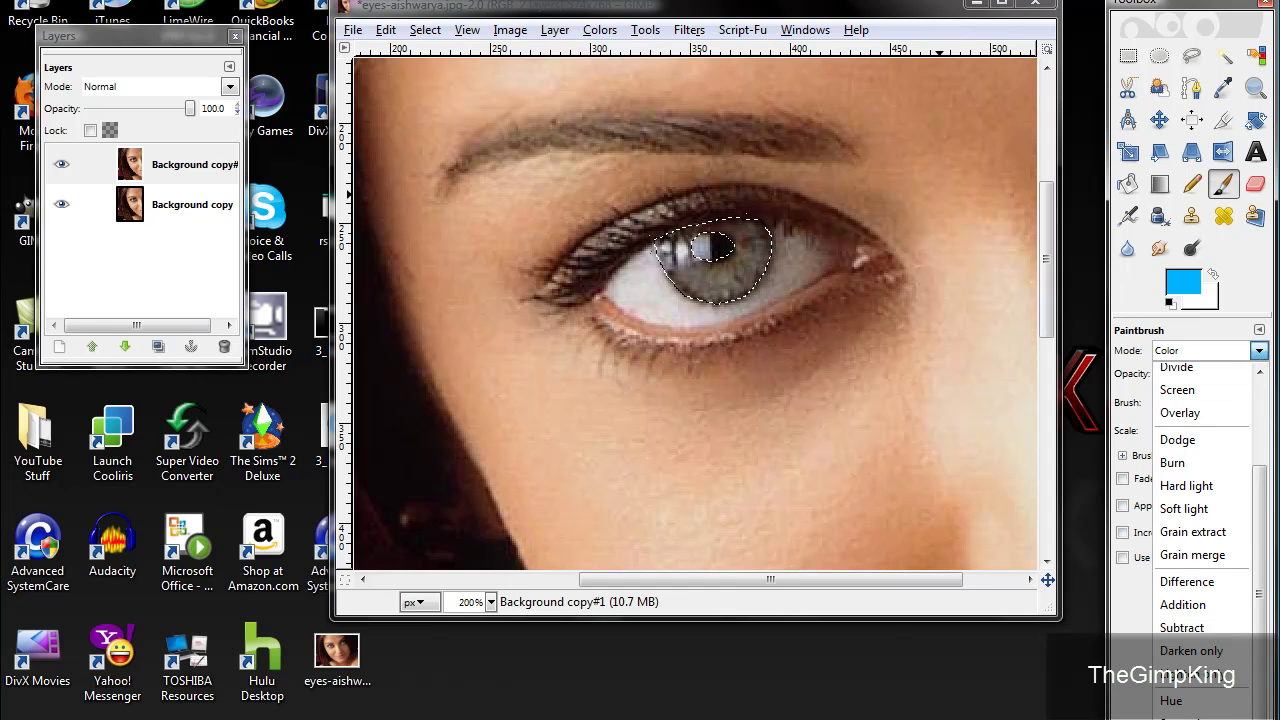
click(1175, 714)
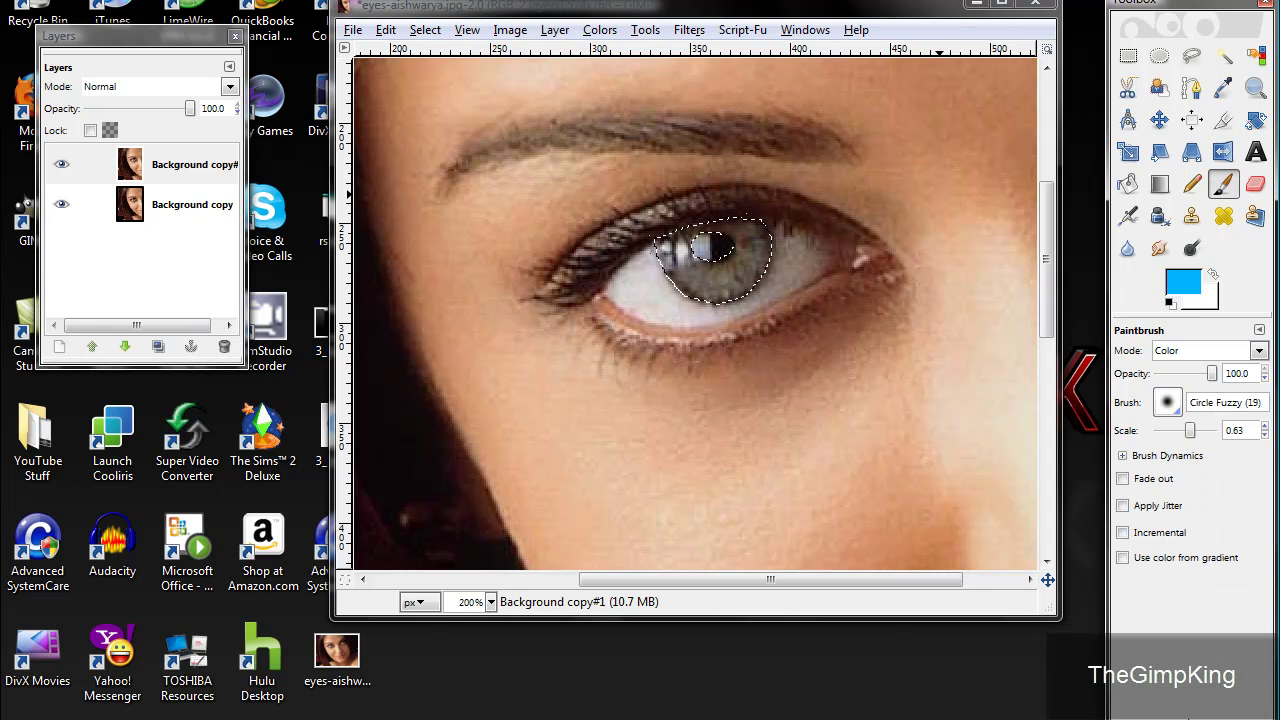
click(1179, 400)
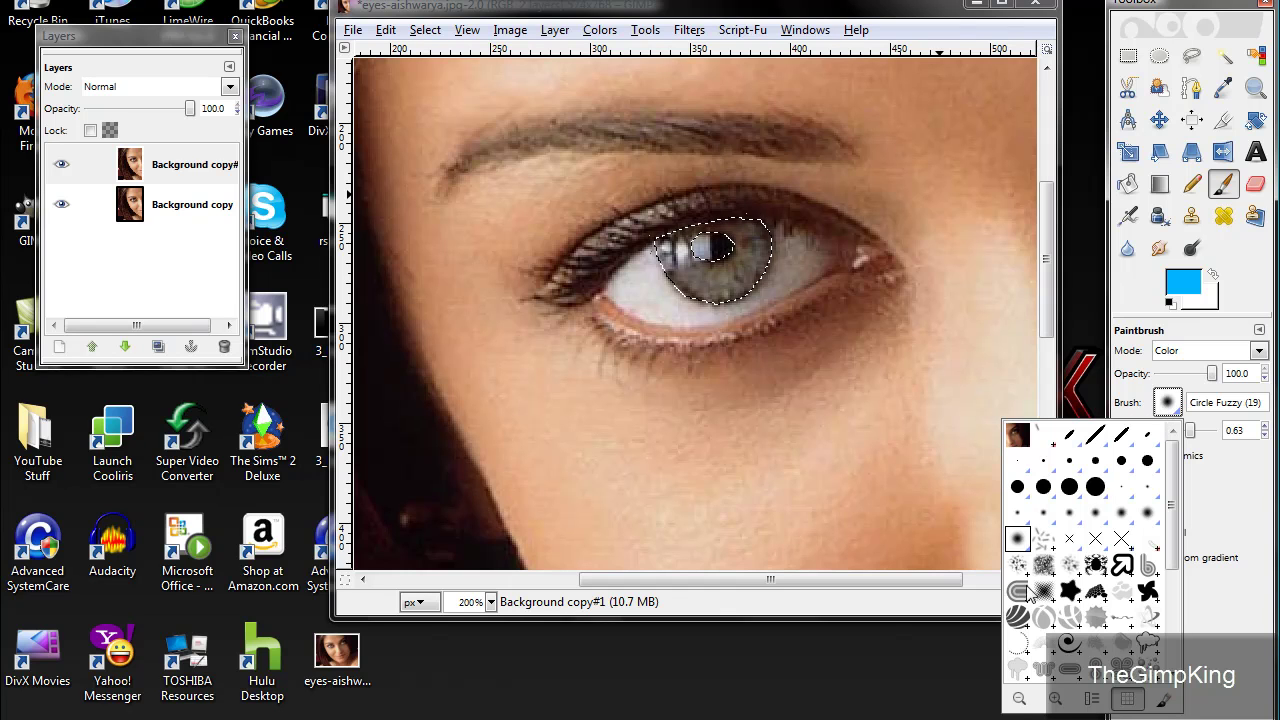
click(1218, 488)
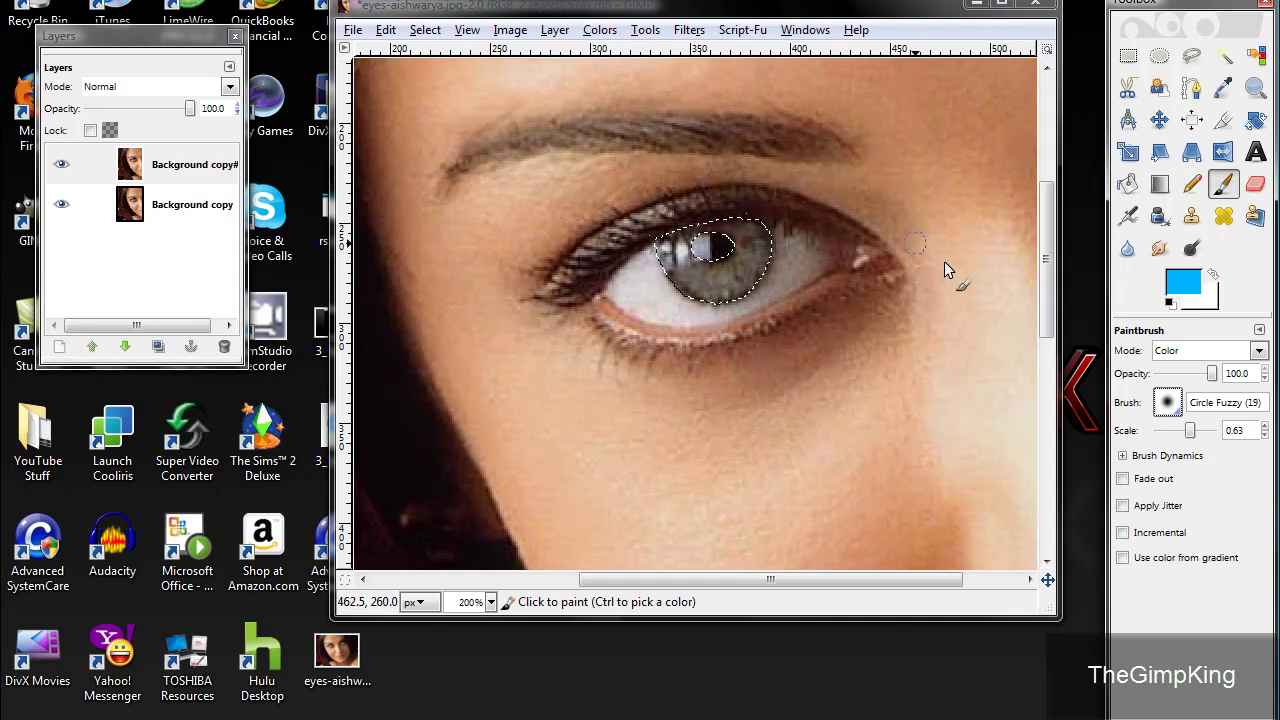
click(1183, 283)
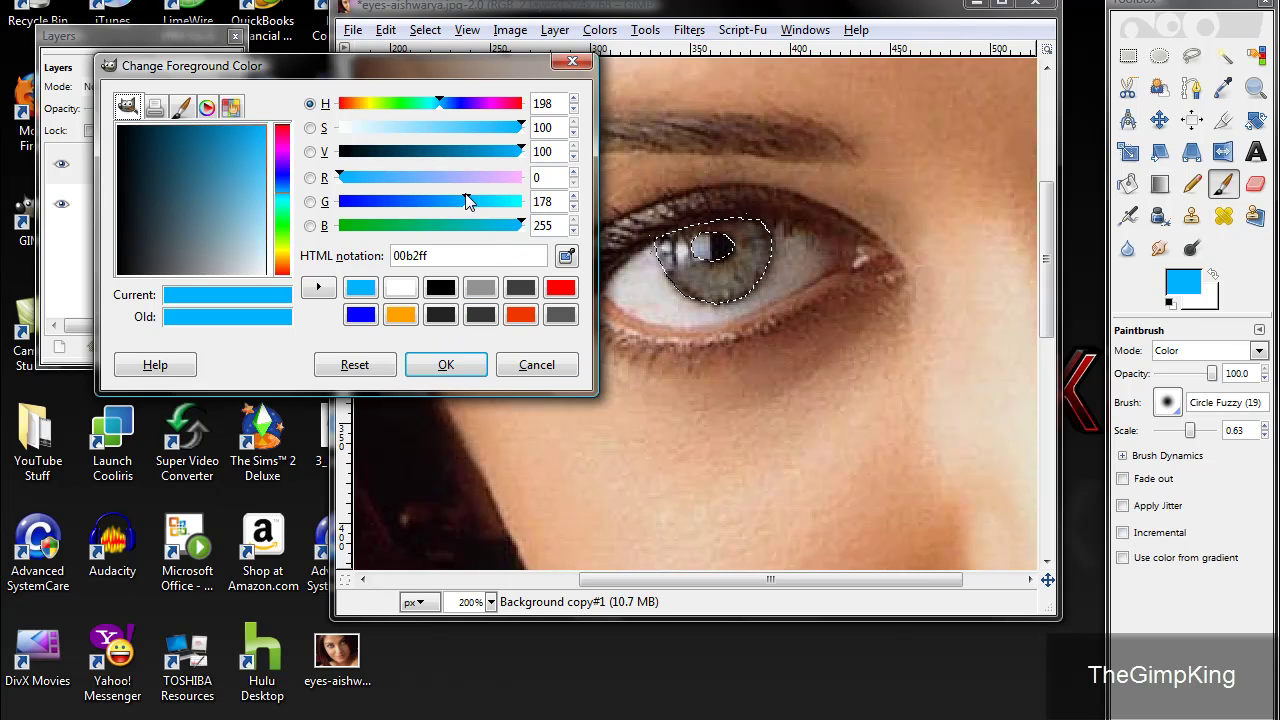
Raise the foreground red value to 84 for a bright blue and confirm
click(384, 177)
drag(384, 177, 400, 177)
click(446, 365)
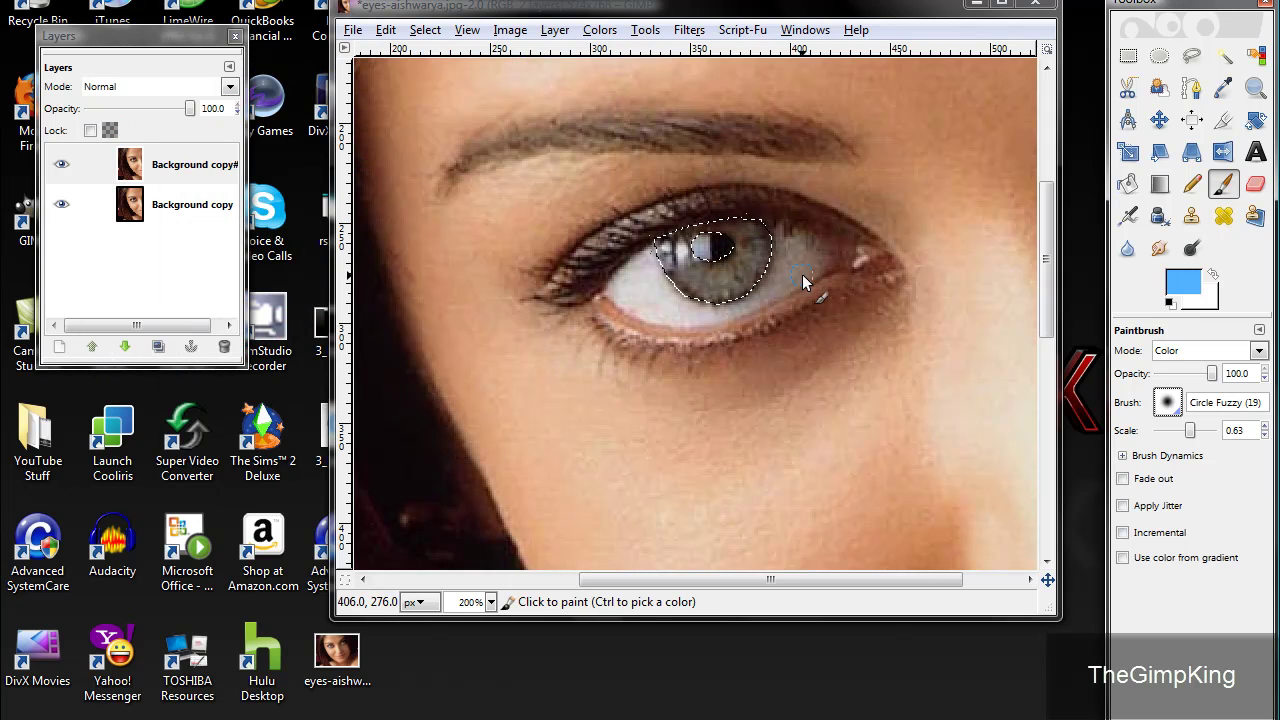
Paint blue over the whole selected iris, including its left highlight area
mouse_move(730, 255)
mouse_down()
mouse_move(763, 215)
mouse_move(778, 308)
mouse_move(745, 200)
mouse_up()
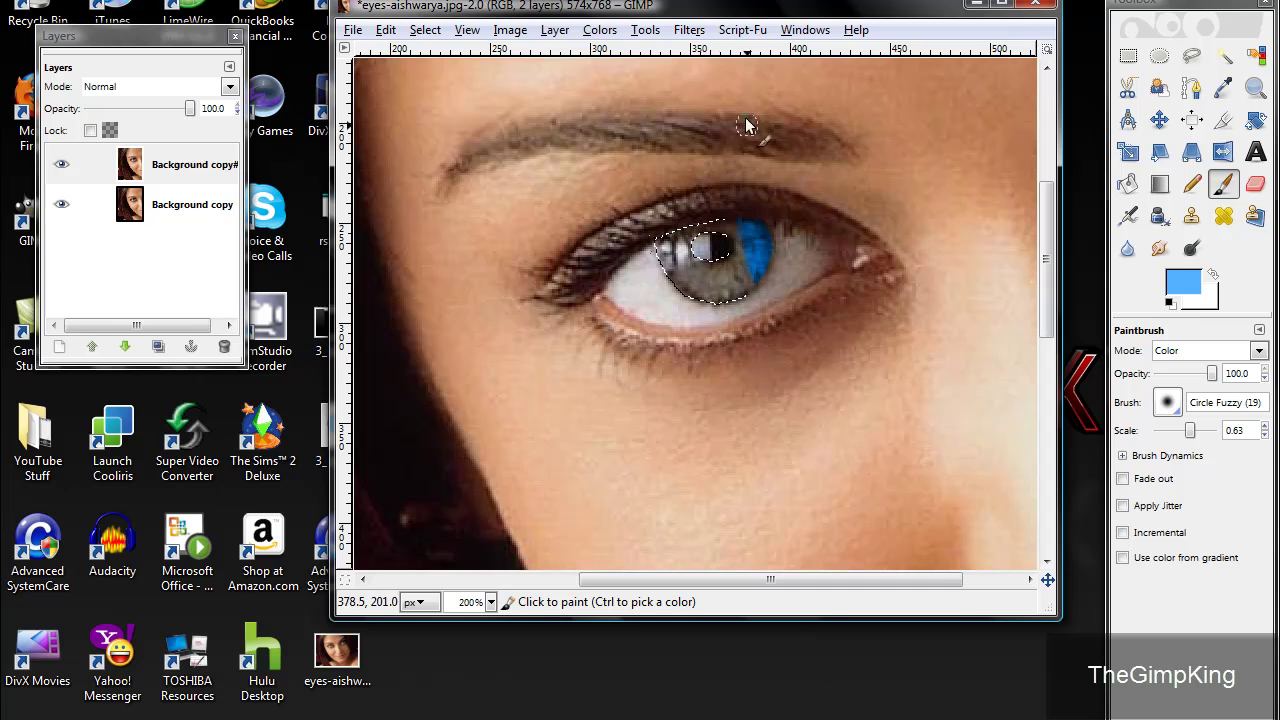
mouse_move(712, 250)
mouse_down()
mouse_move(728, 295)
mouse_move(737, 262)
mouse_move(706, 312)
mouse_up()
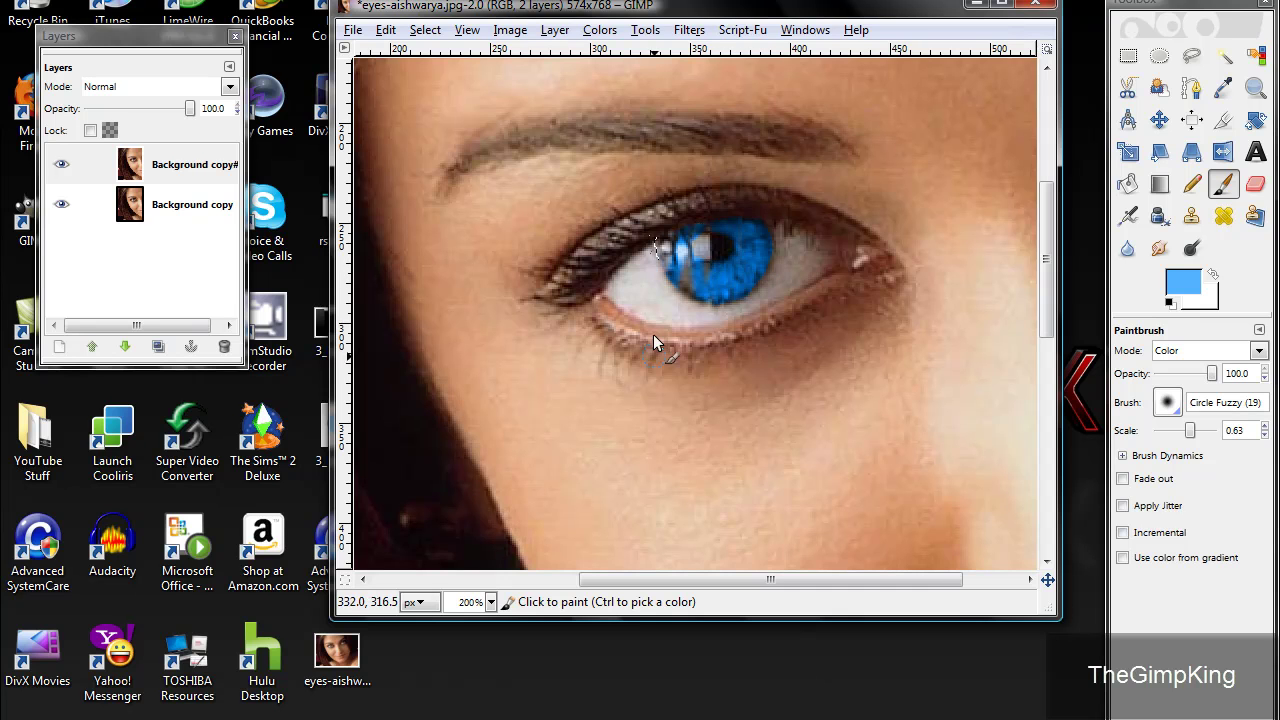
mouse_move(665, 250)
mouse_down()
mouse_move(688, 282)
mouse_move(700, 250)
mouse_up()
Zoom out to 100% and clear the selection with Select > None
click(490, 602)
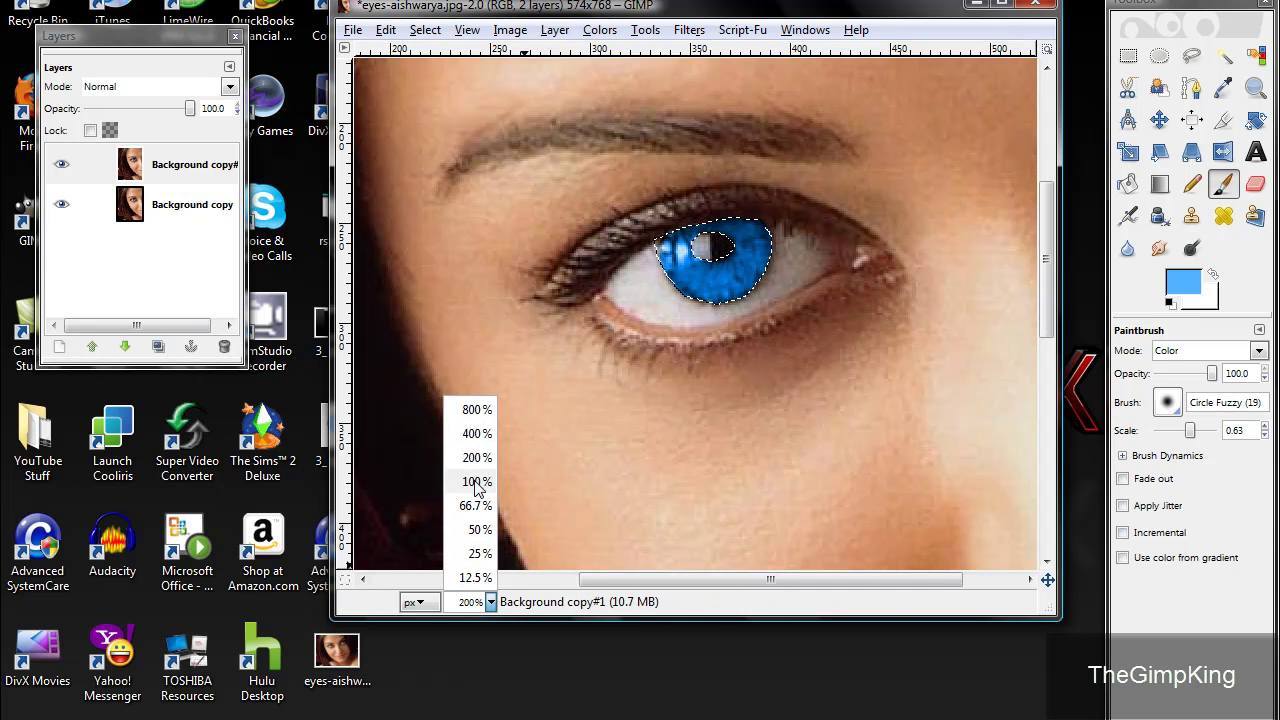
click(474, 481)
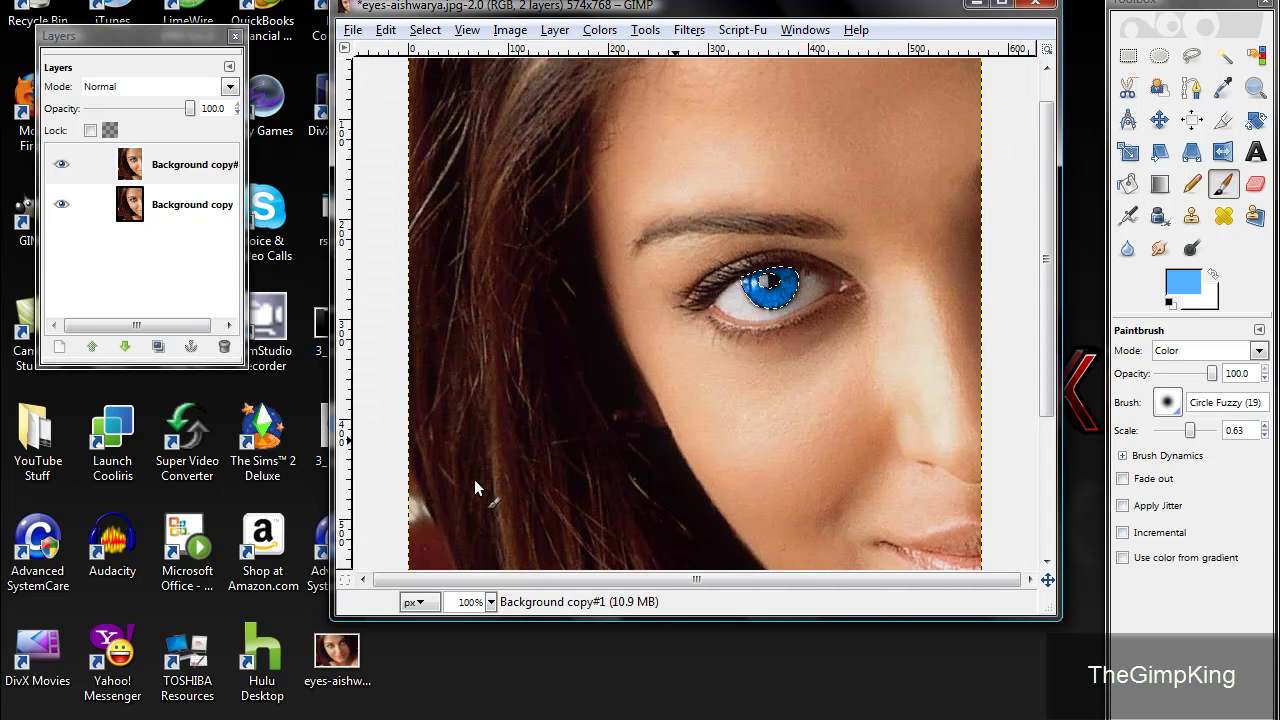
click(425, 29)
click(450, 77)
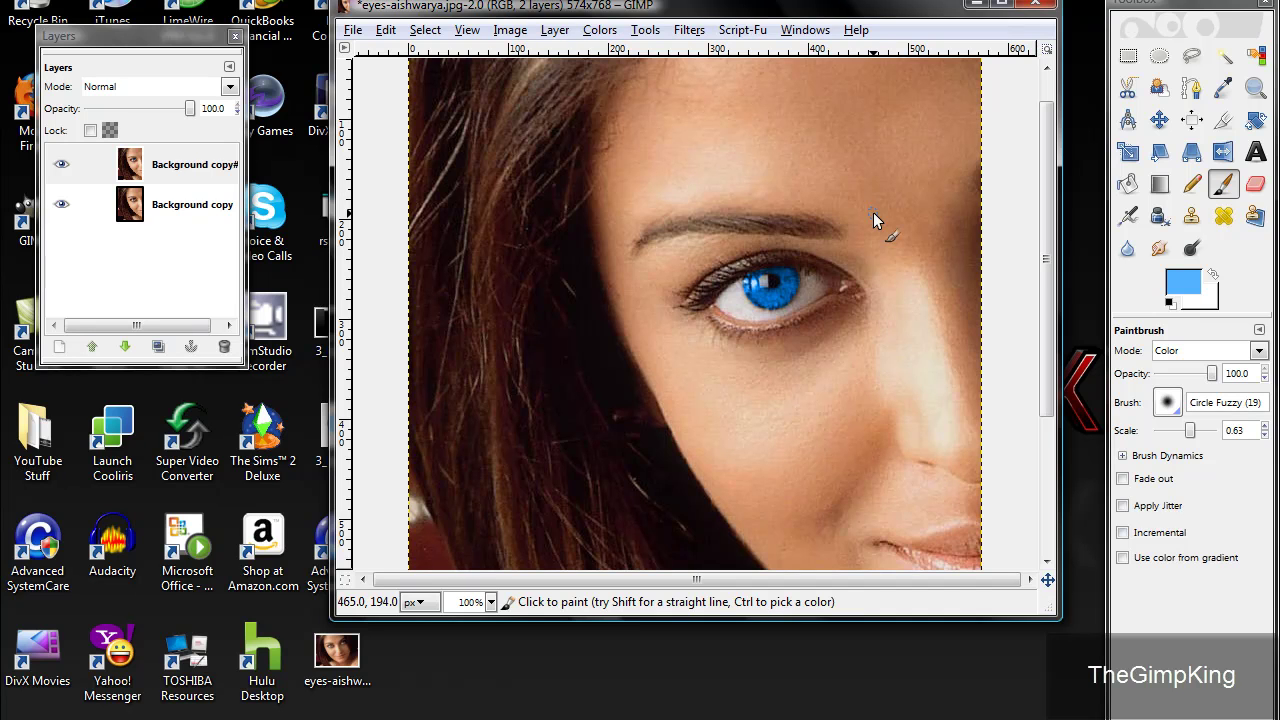
Toggle Background copy#1's visibility to compare before and after, leaving it visible, and reopen the foreground colour
click(61, 165)
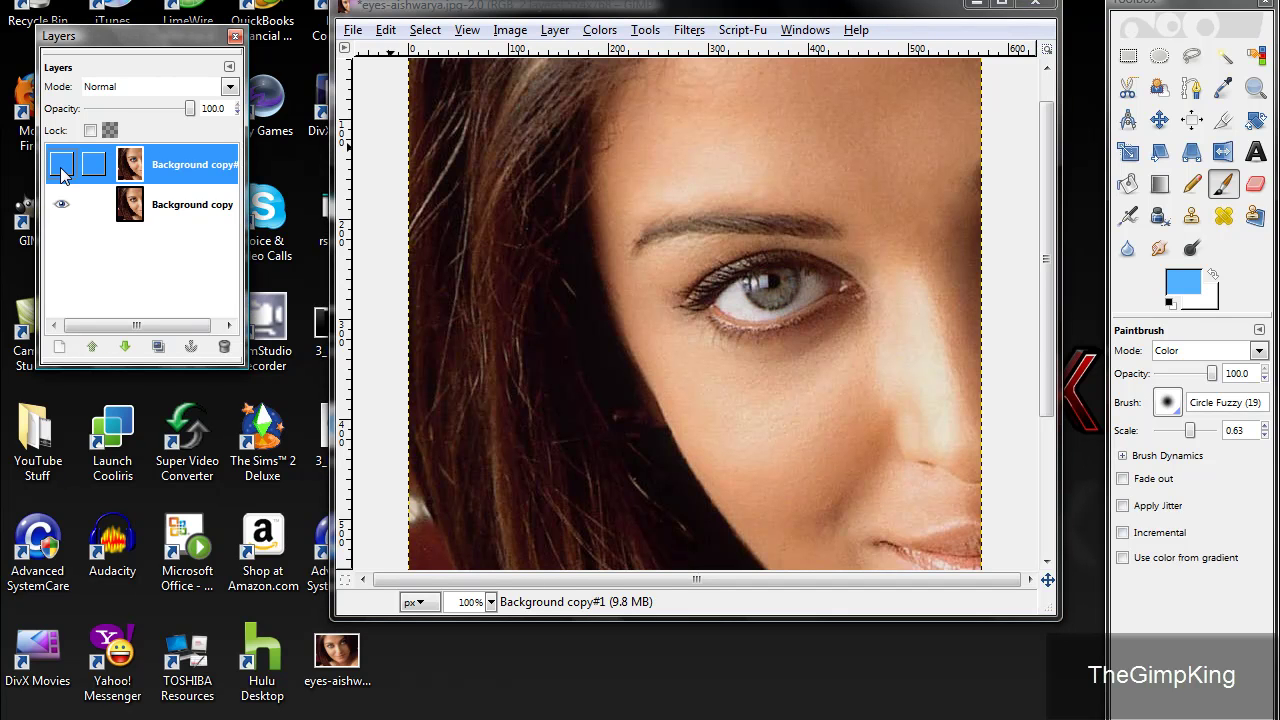
click(61, 170)
click(61, 170)
click(61, 170)
click(61, 170)
click(61, 170)
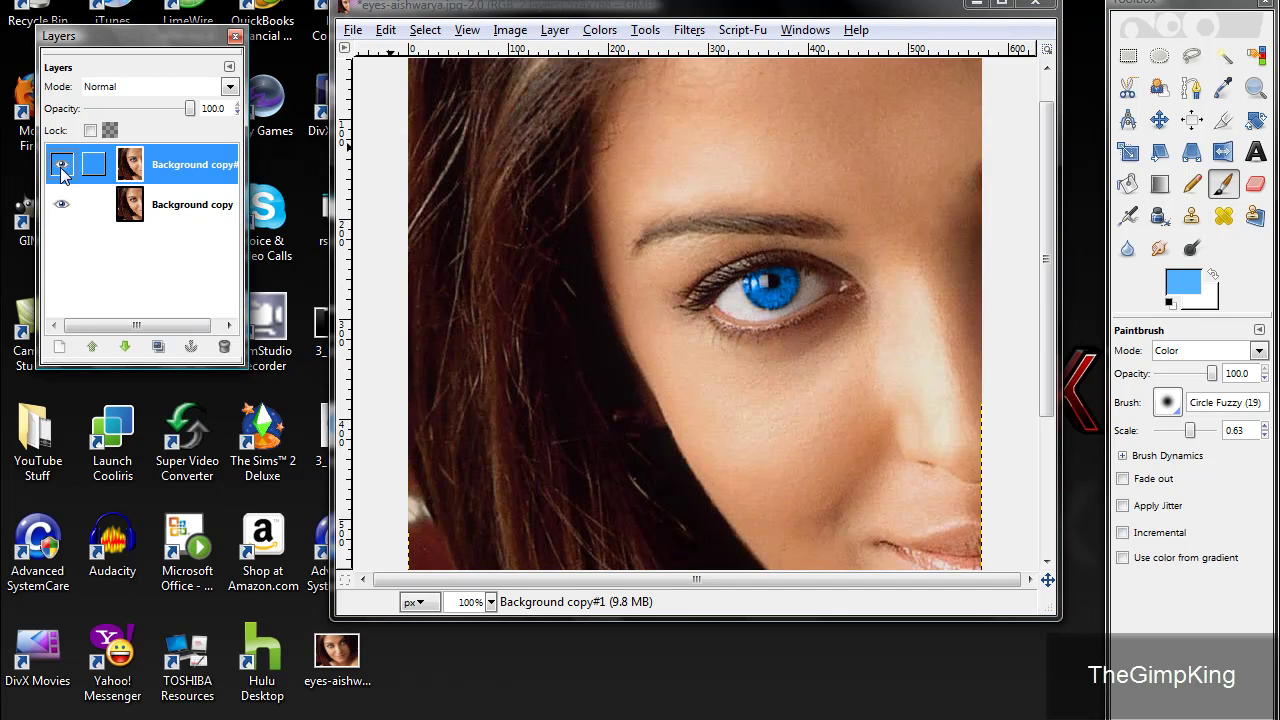
click(61, 168)
click(61, 168)
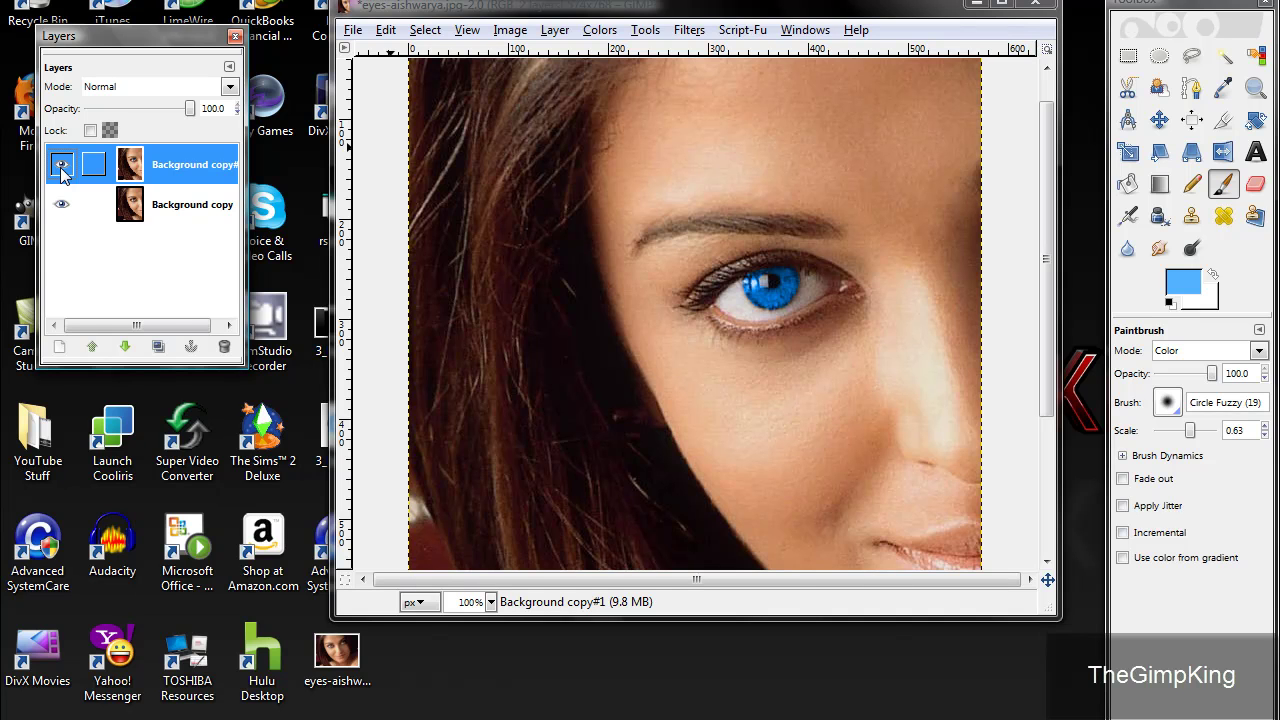
click(1187, 287)
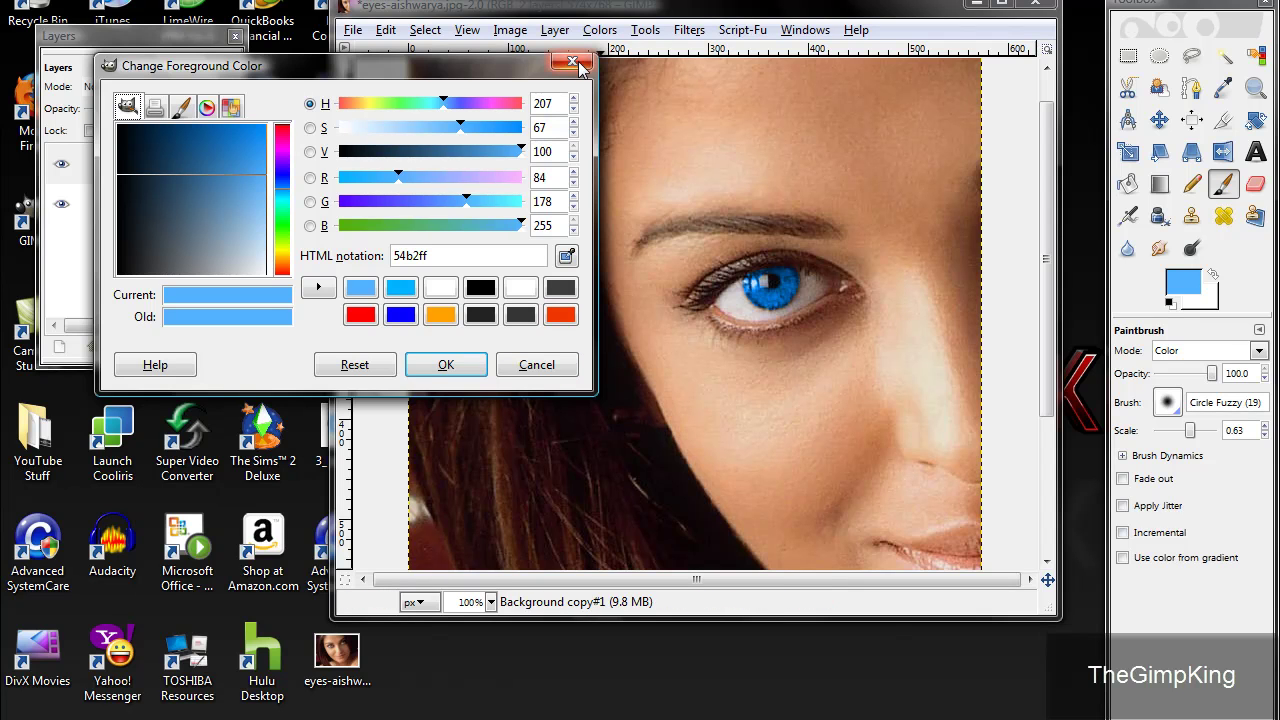
Try a higher red value for a lighter blue, then cancel to keep 54b2ff
drag(398, 178, 424, 185)
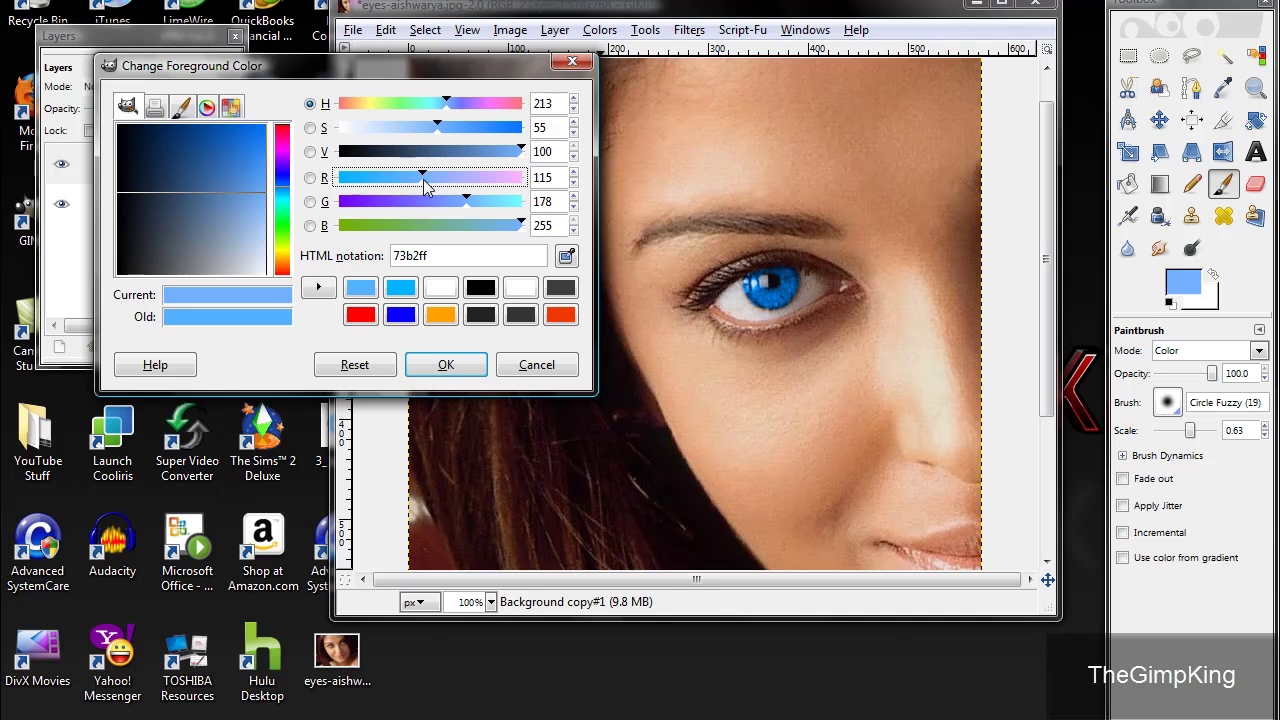
click(560, 366)
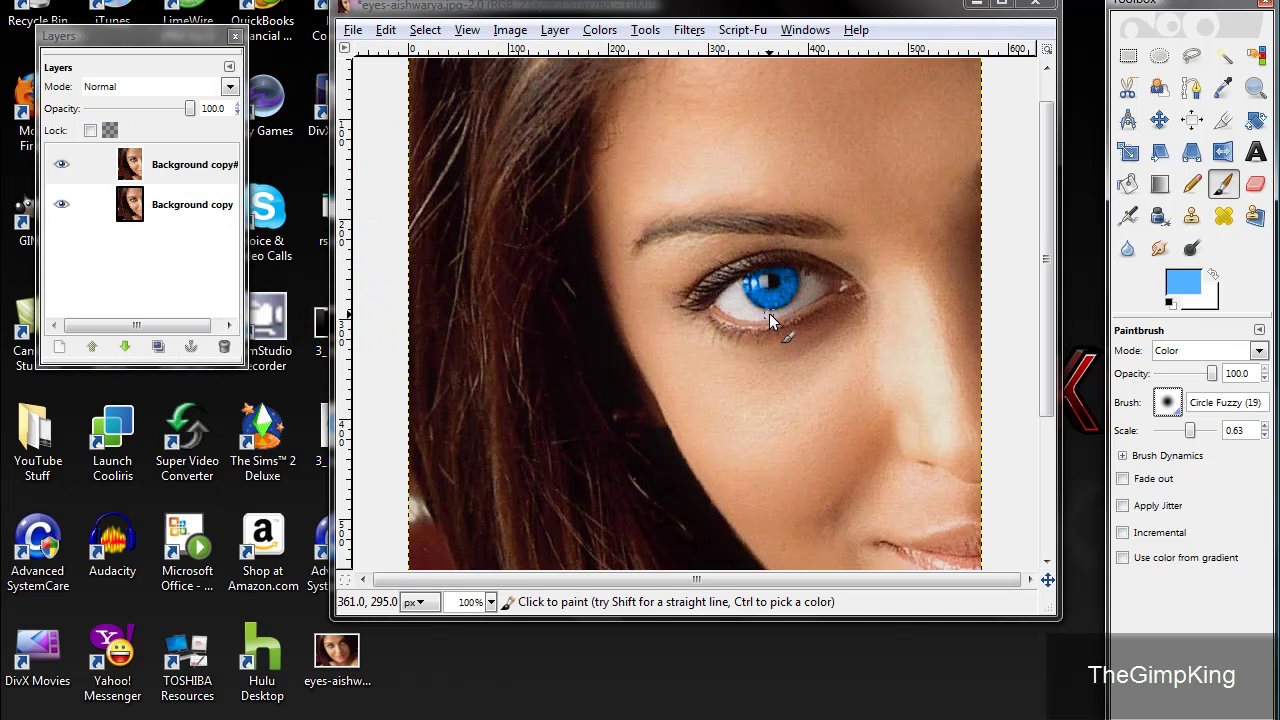